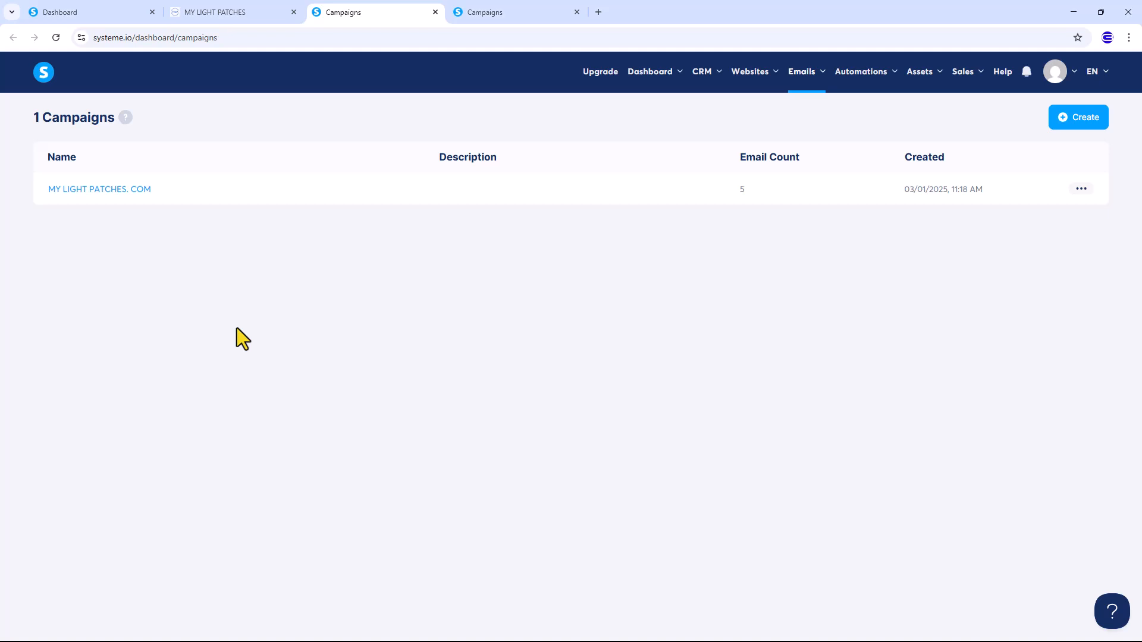
View the five scheduled emails in the MY LIGHT PATCHES. COM campaign, with delays from 2 minutes to 4 days
click(476, 13)
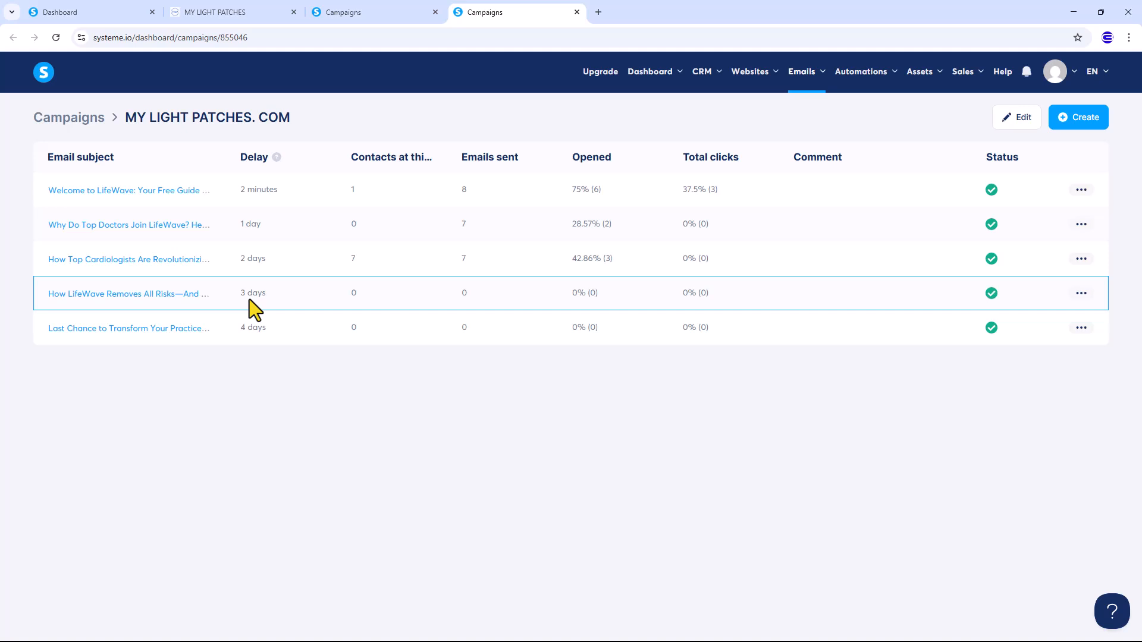
Submit the mylightpatches.net signup form with a test first name and e-mail, then scroll the thank-you page
click(222, 13)
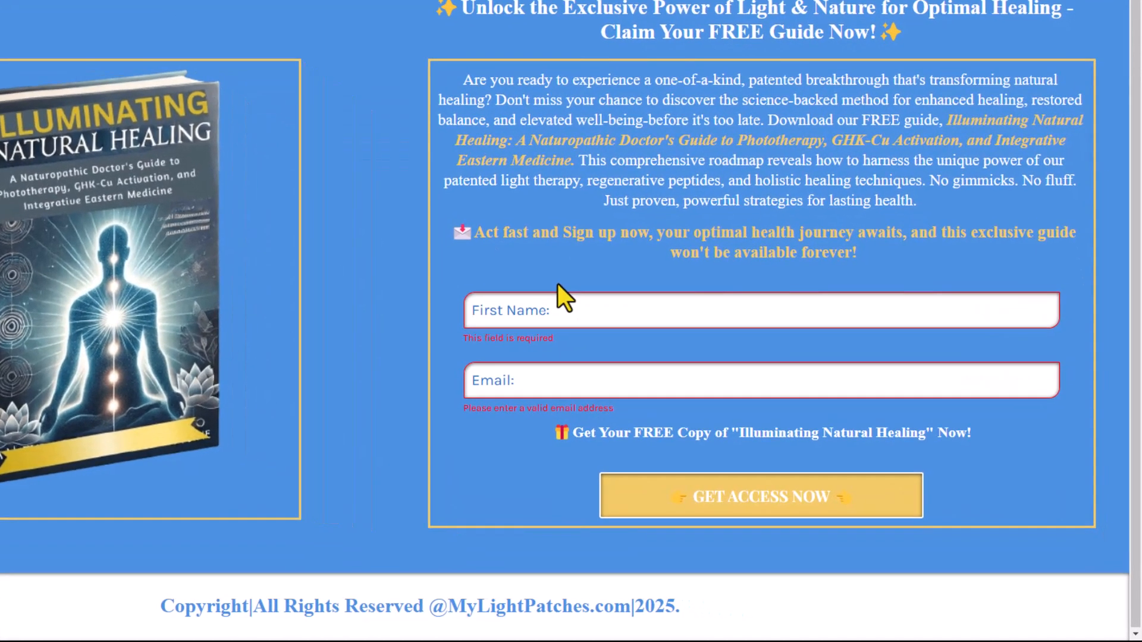
click(676, 364)
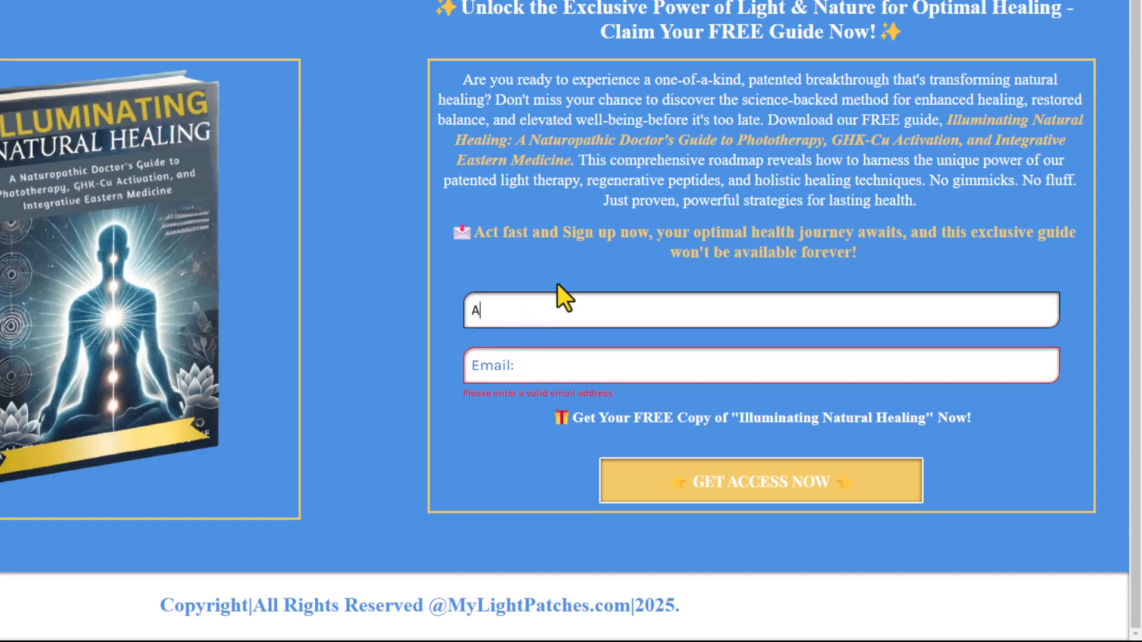
click(555, 365)
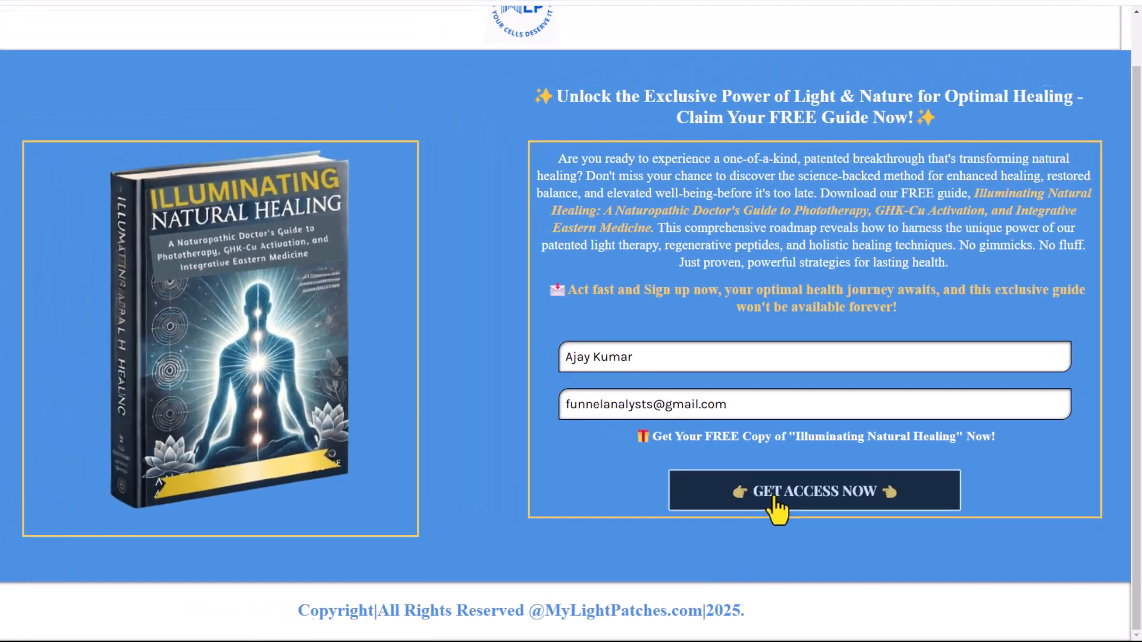
click(774, 499)
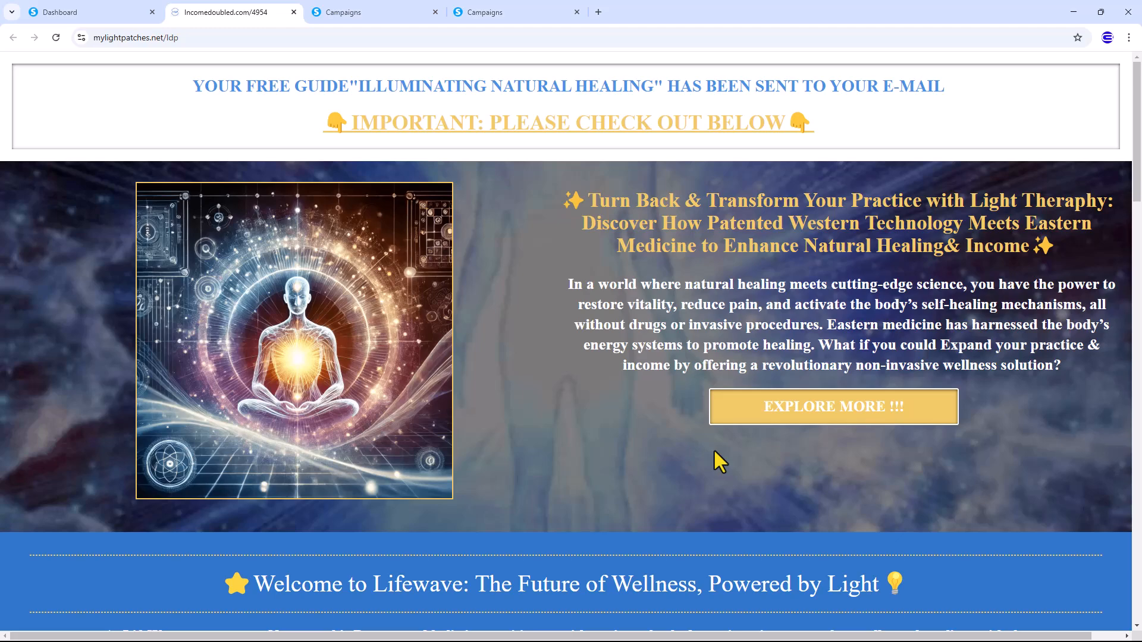
scroll(718, 464, down, 8)
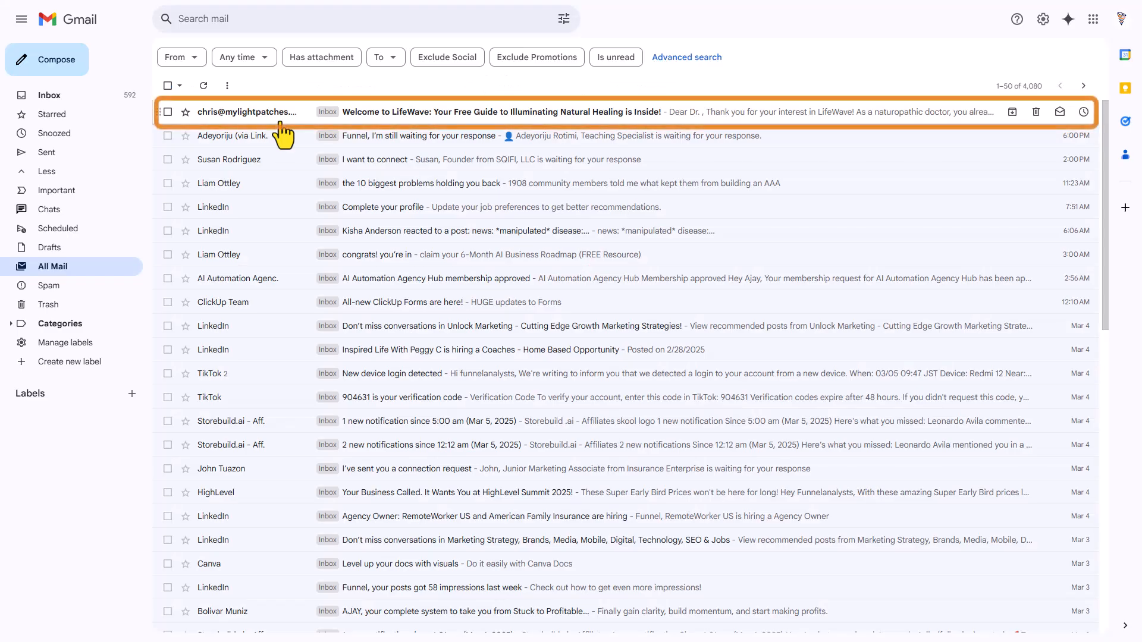
Open the 'Welcome to LifeWave: Your Free Guide…' email at the top of the Gmail inbox
click(277, 115)
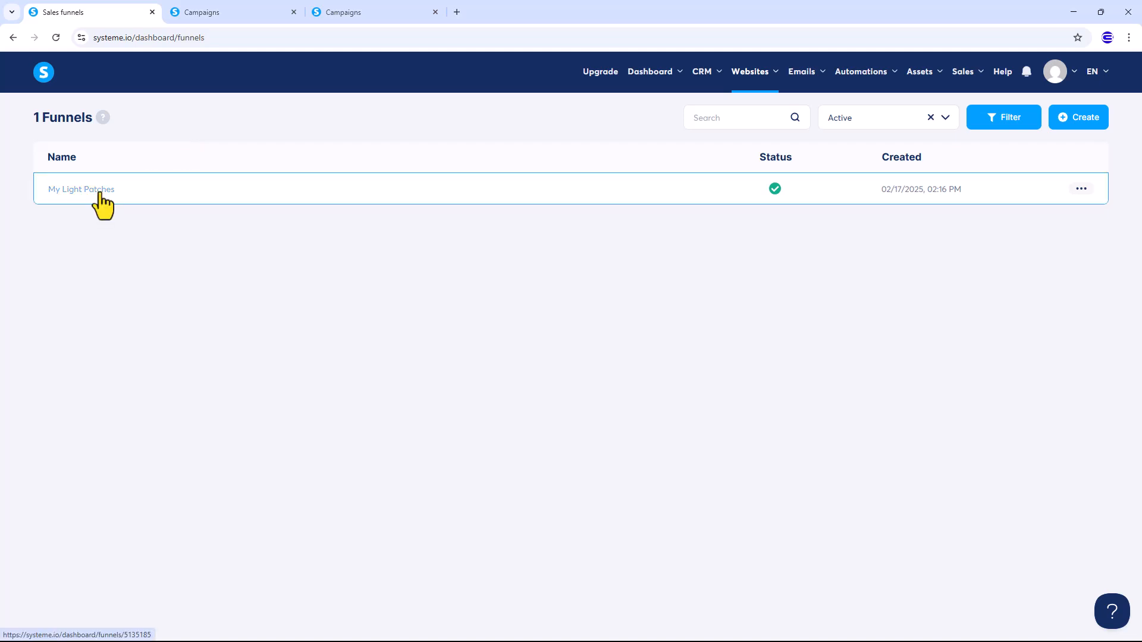
Try saving a new MY LIGHT PATCHES.COM campaign, hit the plan-limit warning, and close the form
click(796, 73)
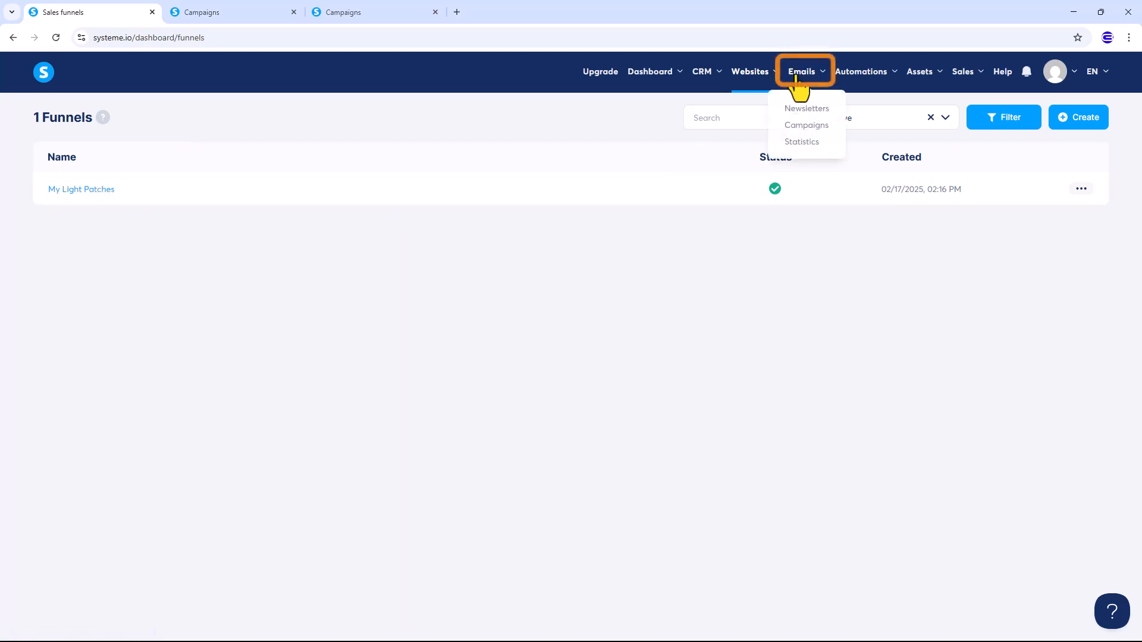
click(806, 125)
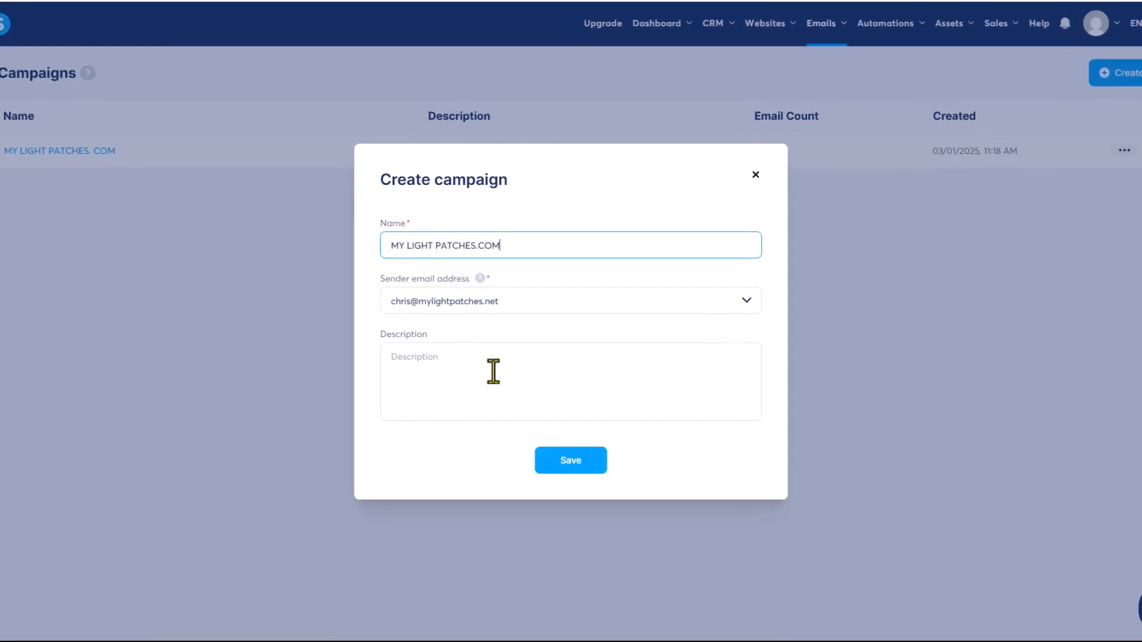
click(493, 371)
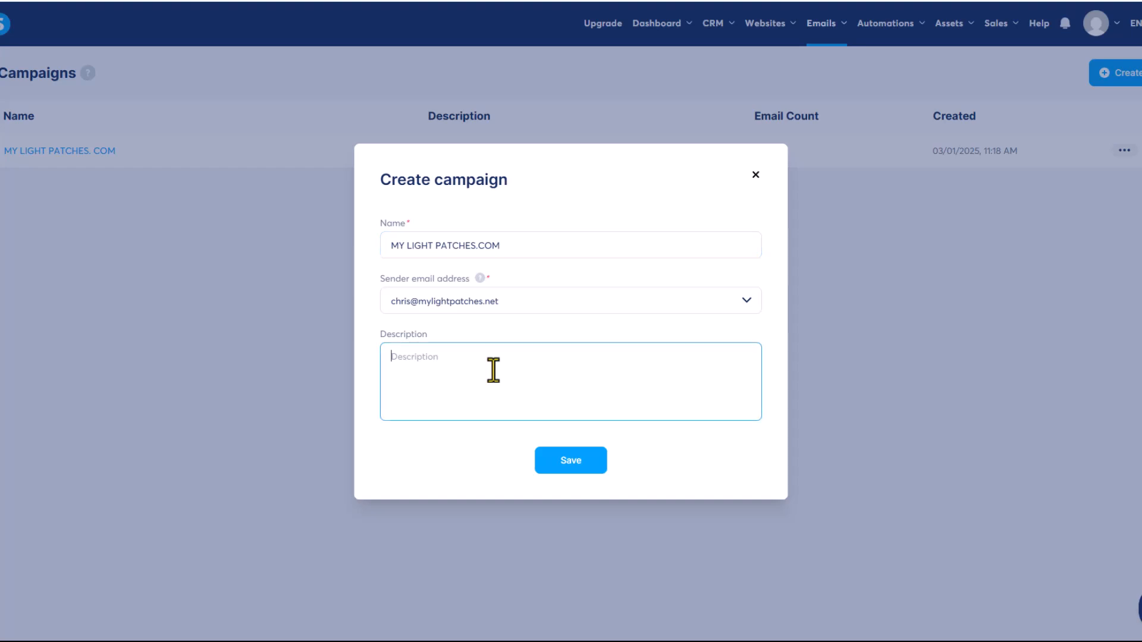
click(564, 461)
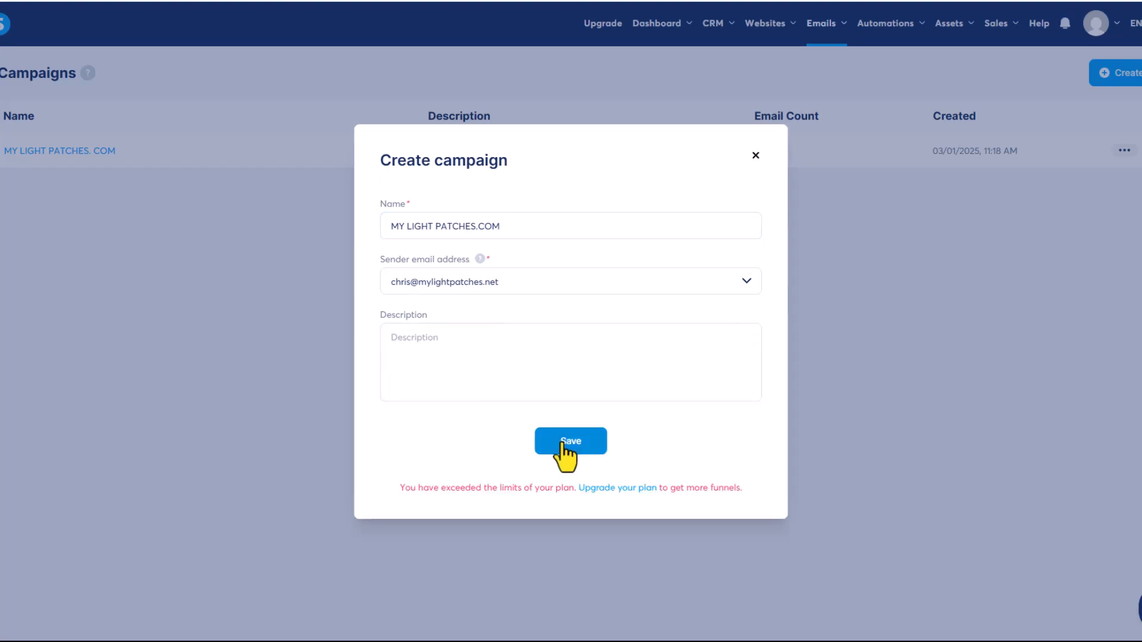
click(563, 446)
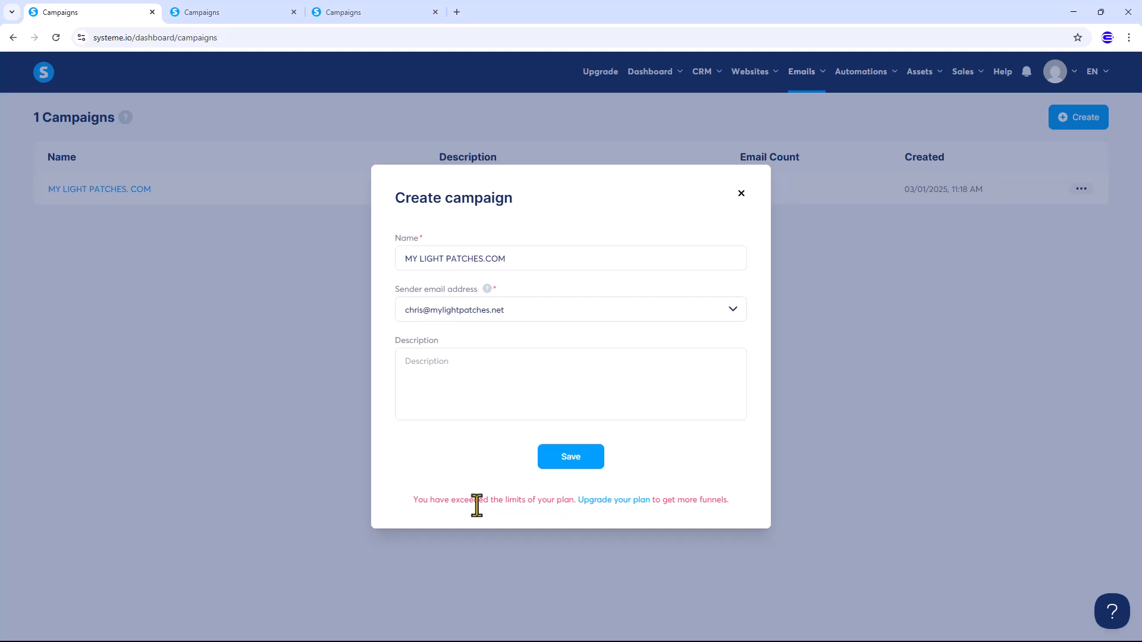
key(Escape)
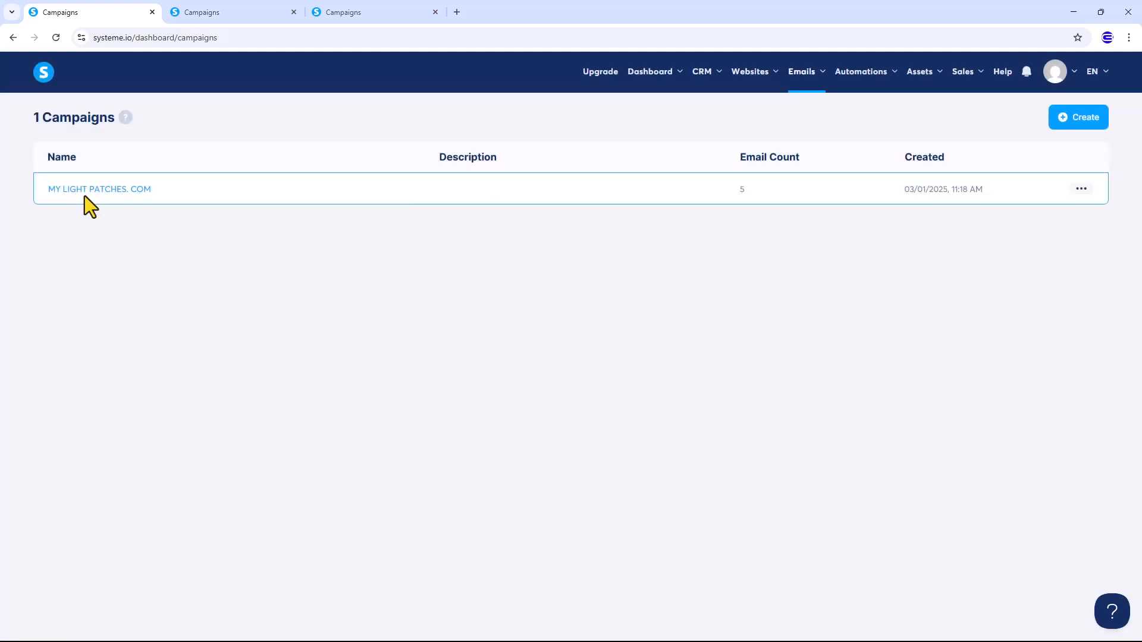
Paste 'Discover How to Help Clients Age in Reverse & Boost Your Revenue!' as the new campaign email's subject
click(100, 193)
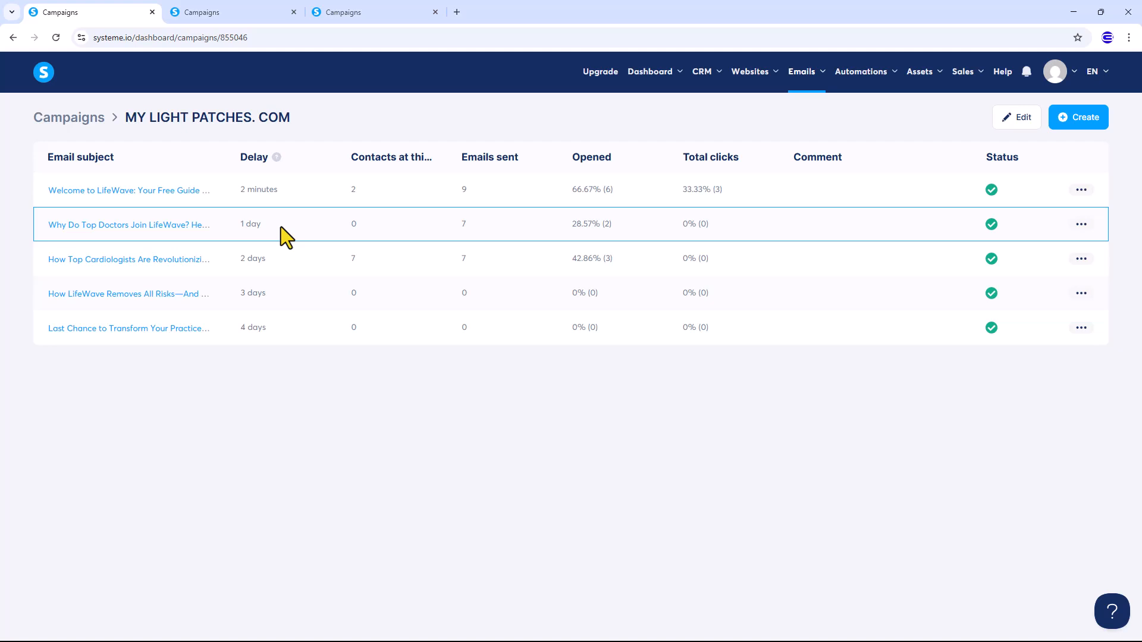
click(1077, 118)
click(494, 280)
text(Discover How to Help Clients Age in Reverse & Boost Your Revenue!)
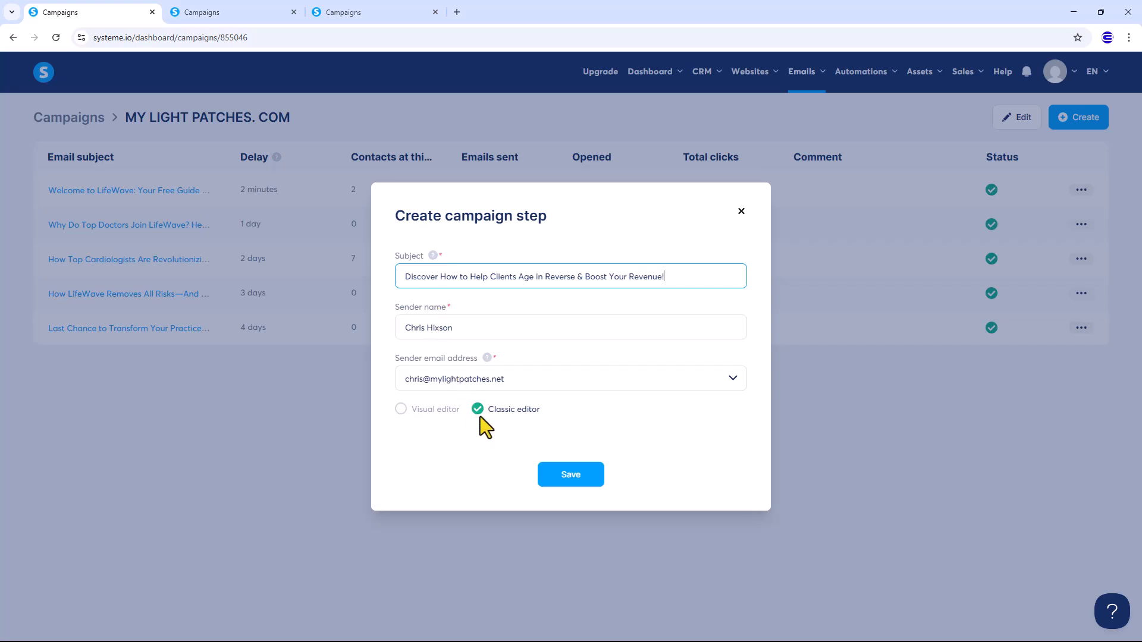
Paste the full LifeWave pitch into the new email's body
click(563, 479)
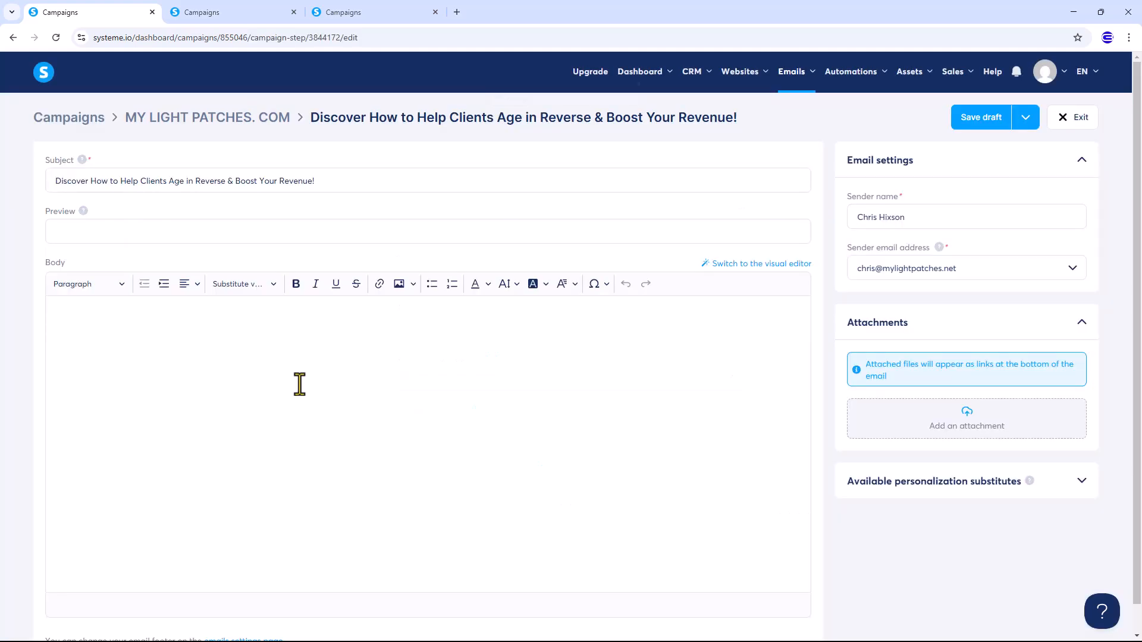
click(194, 360)
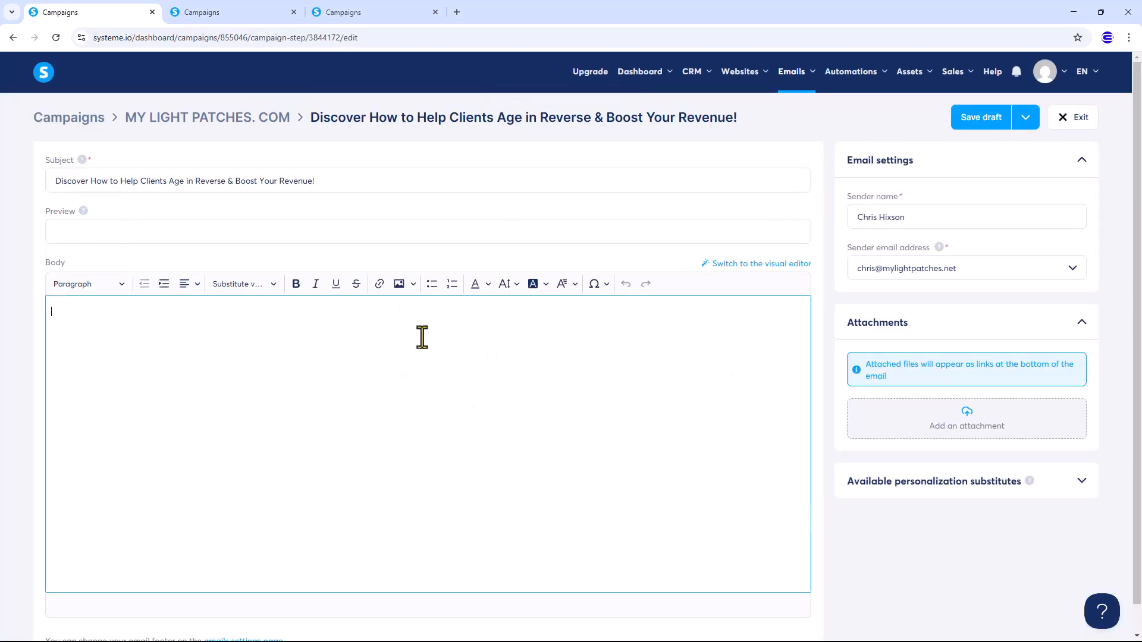
key(ctrl+v)
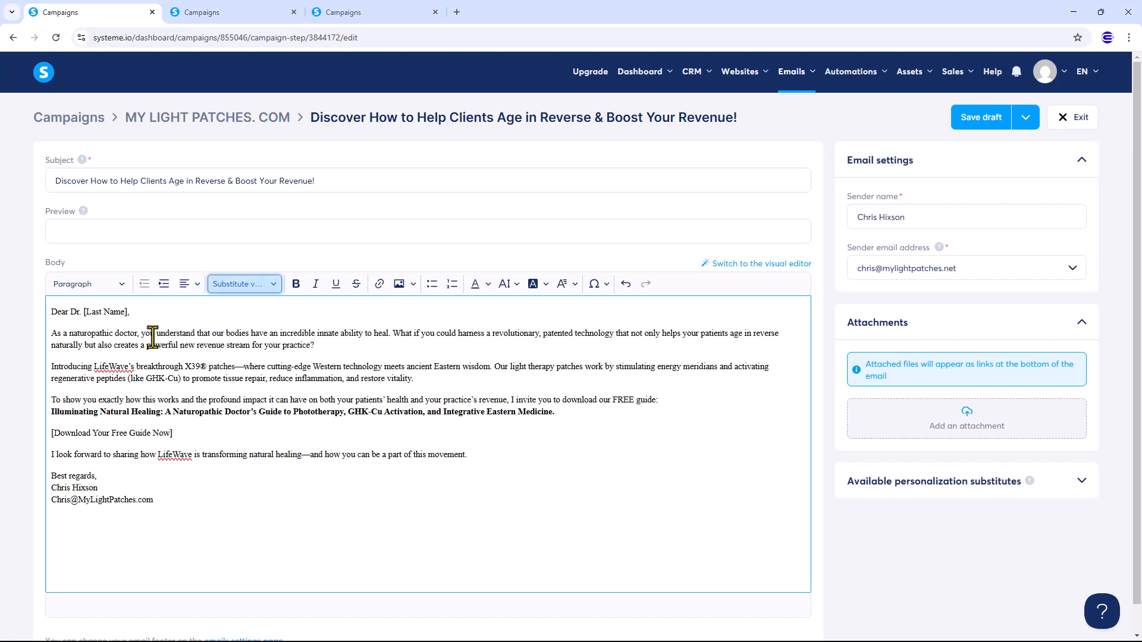
Replace the [Last Name] placeholder with the first-name field, making the greeting 'Dear Dr. {first_name}'
drag(84, 312, 142, 311)
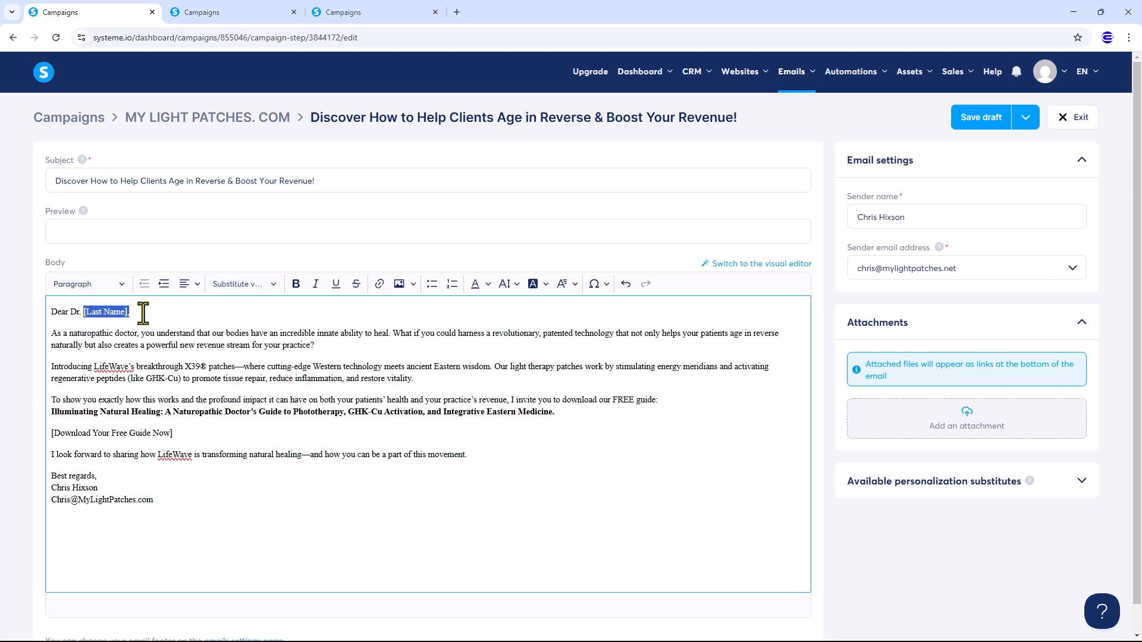
key(BackSpace)
click(233, 284)
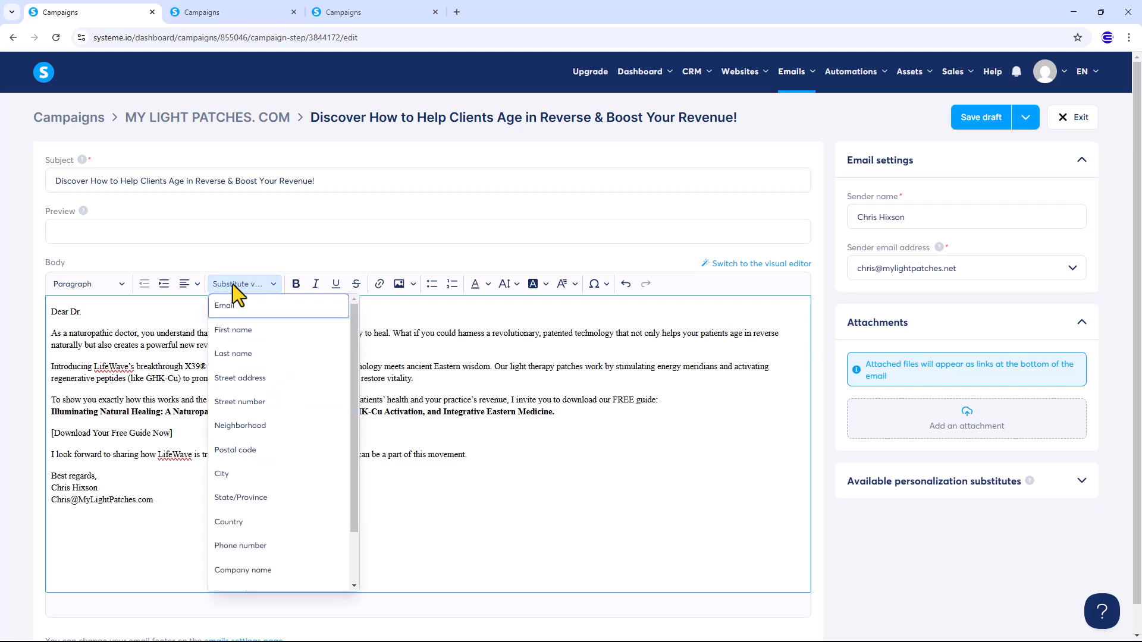
click(233, 330)
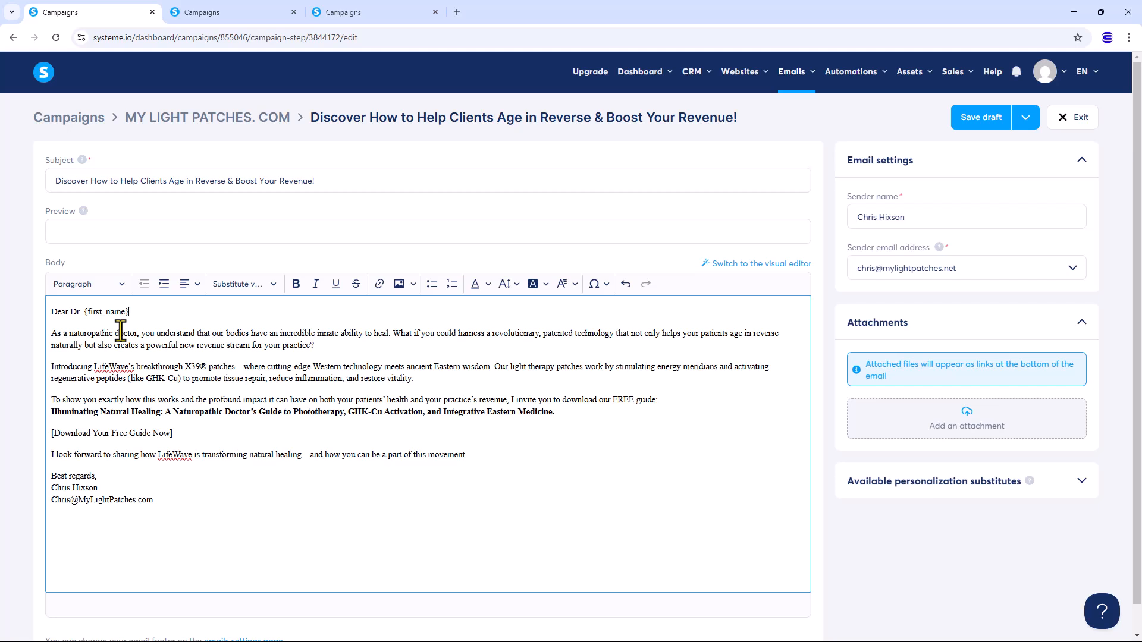
click(178, 499)
scroll(173, 426, down, 1)
scroll(173, 426, up, 1)
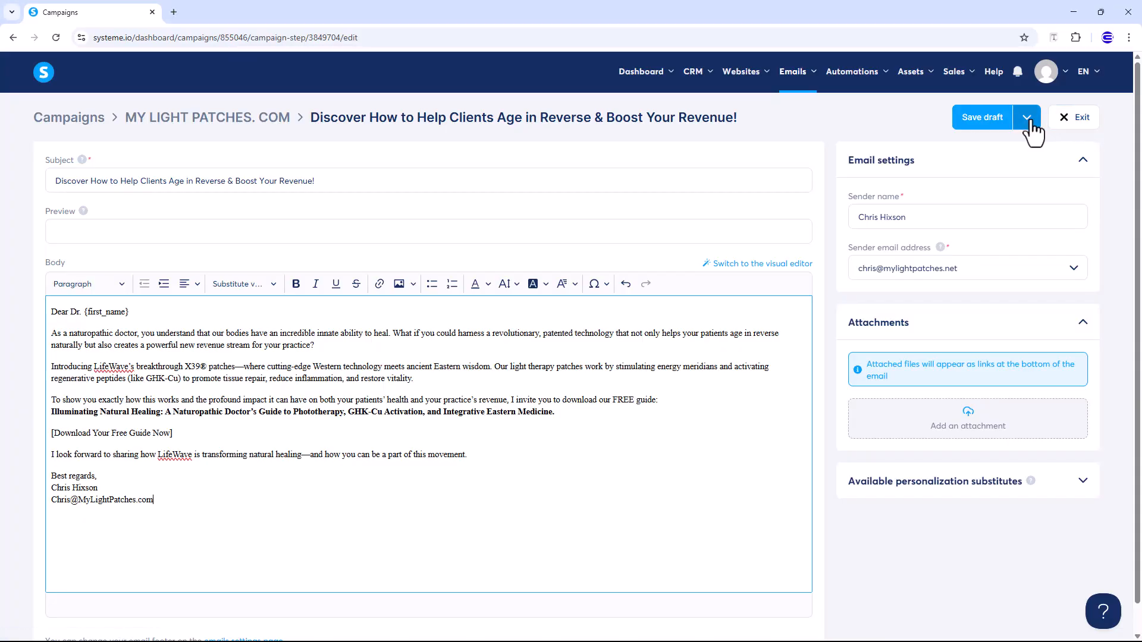
click(1026, 118)
Save and publish the email, choosing the last-chance email as its predecessor
click(985, 179)
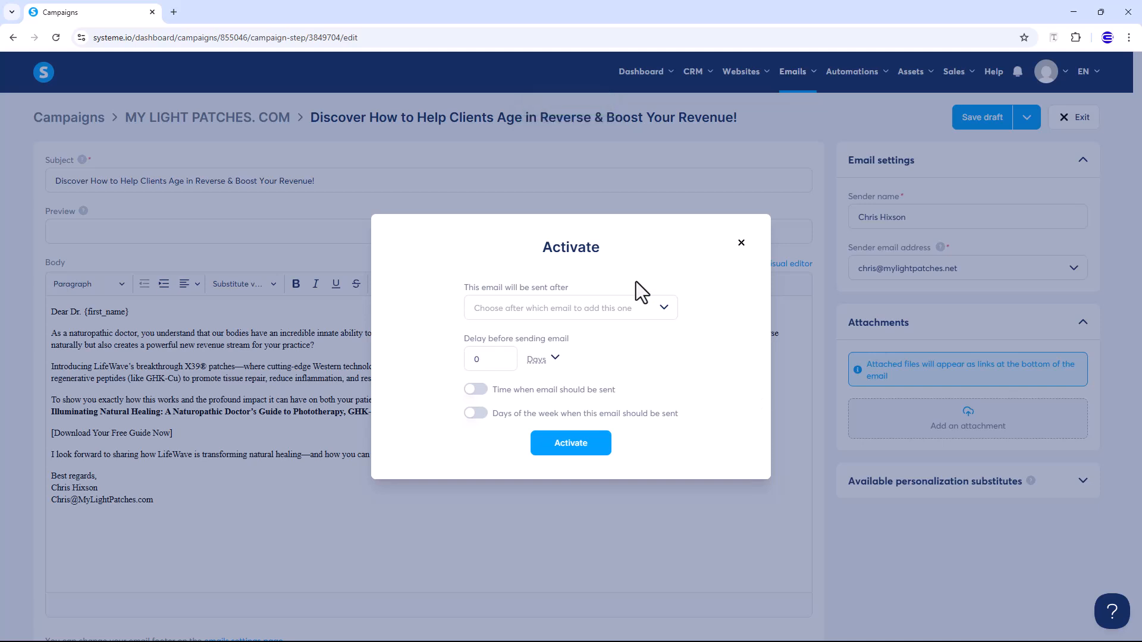
click(519, 303)
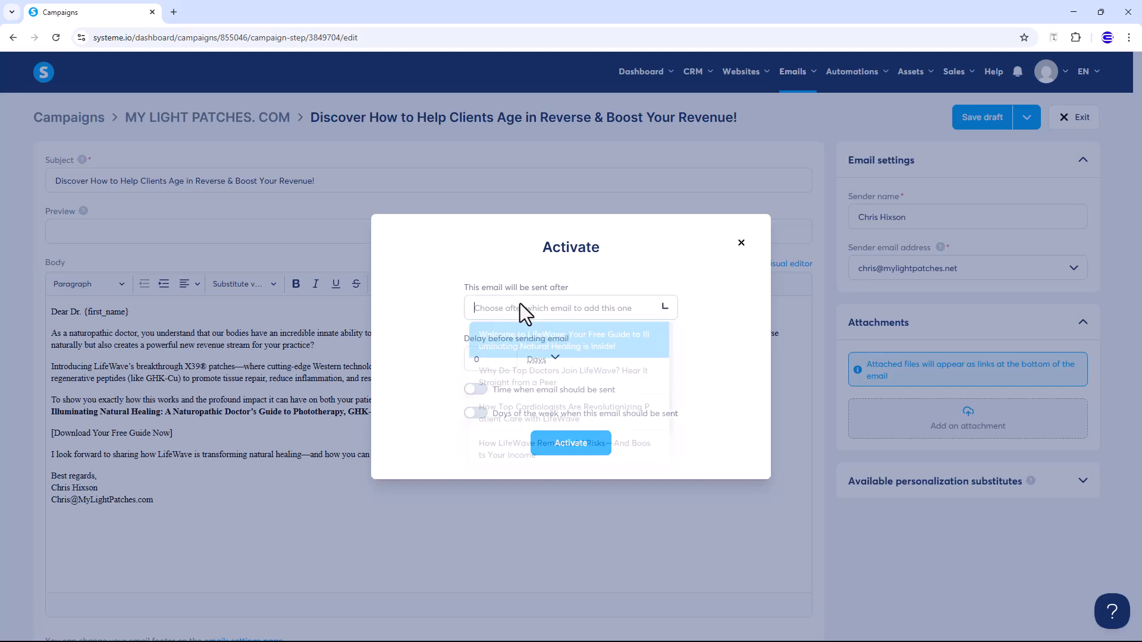
click(520, 303)
click(519, 303)
scroll(528, 373, down, 1)
scroll(535, 390, up, 1)
scroll(520, 455, down, 1)
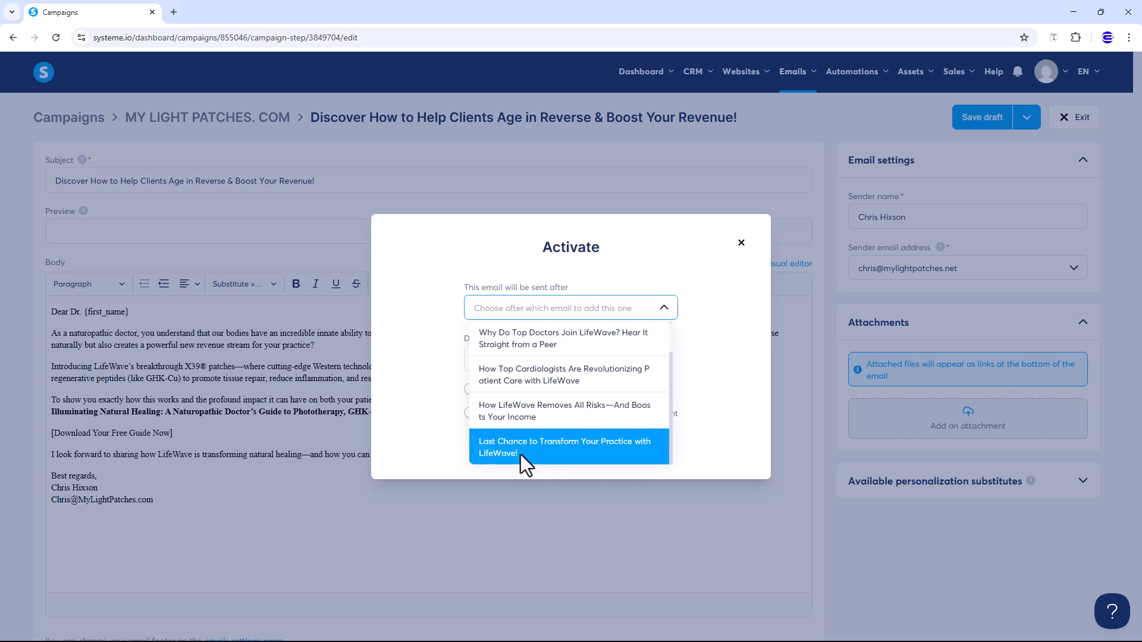
click(520, 454)
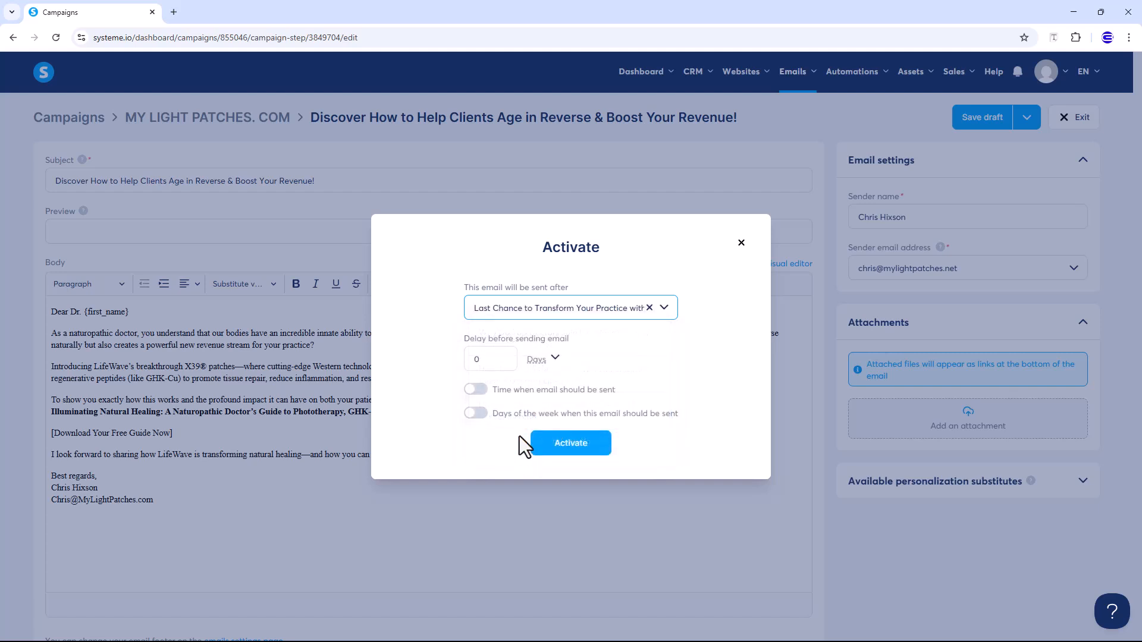
Try different delay values and the specific-time and weekday toggles, leaving both toggles off
click(500, 355)
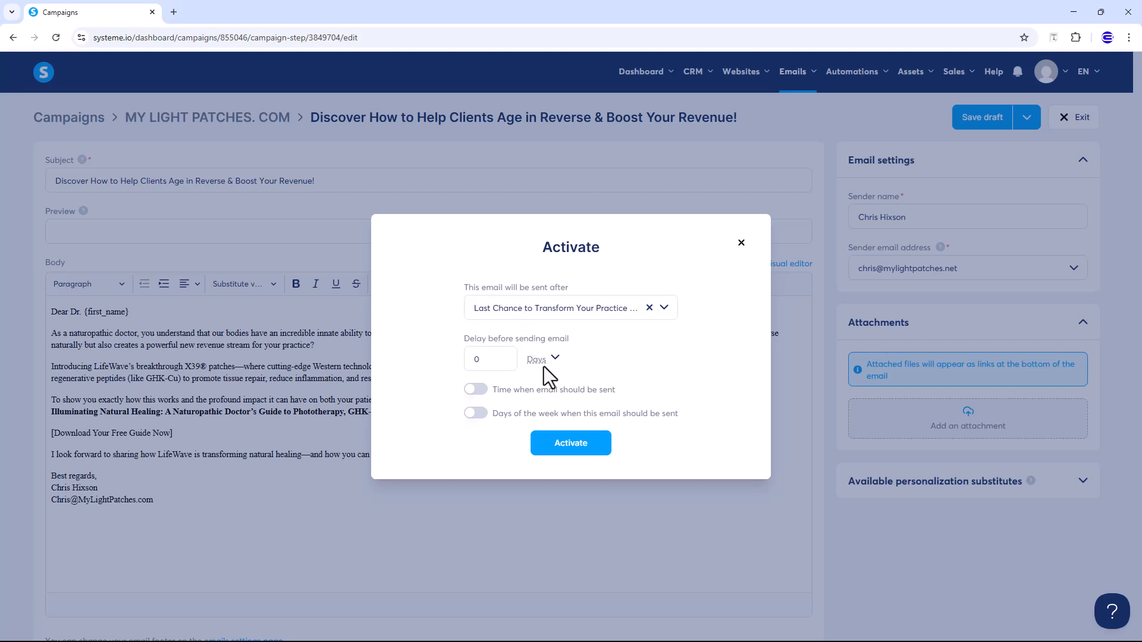
double_click(482, 361)
text(1)
click(478, 389)
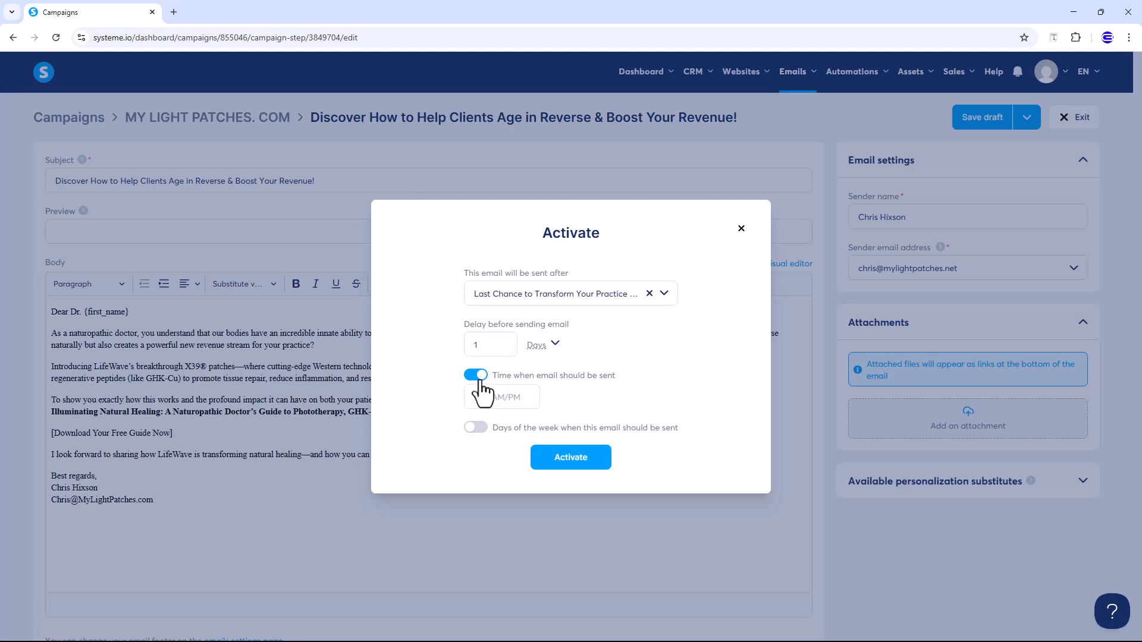
click(478, 376)
click(476, 414)
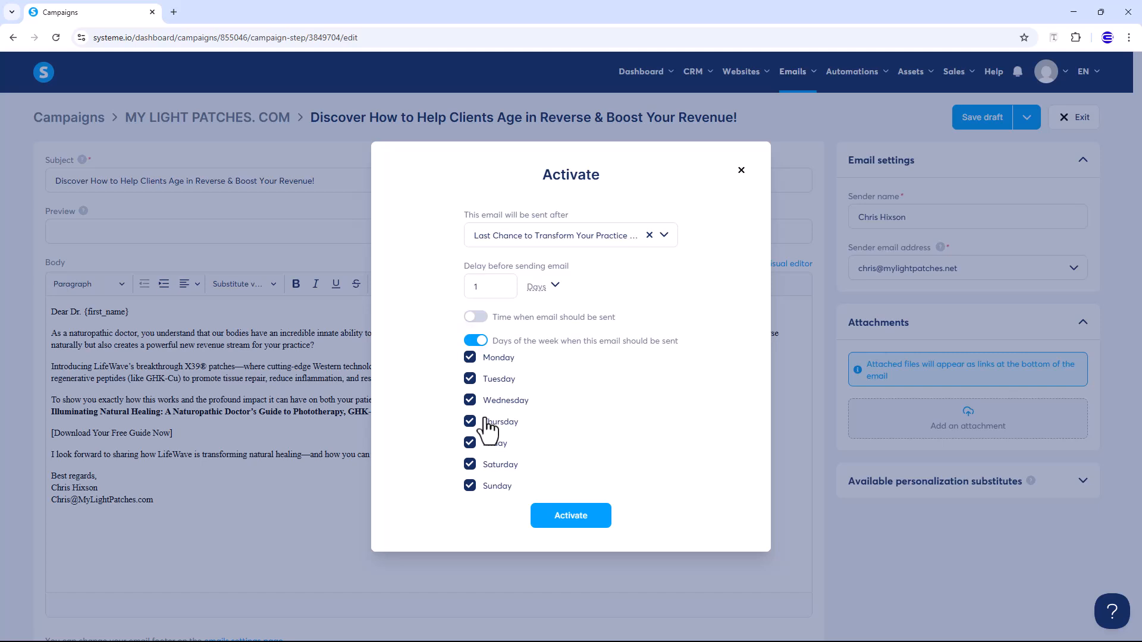
click(478, 342)
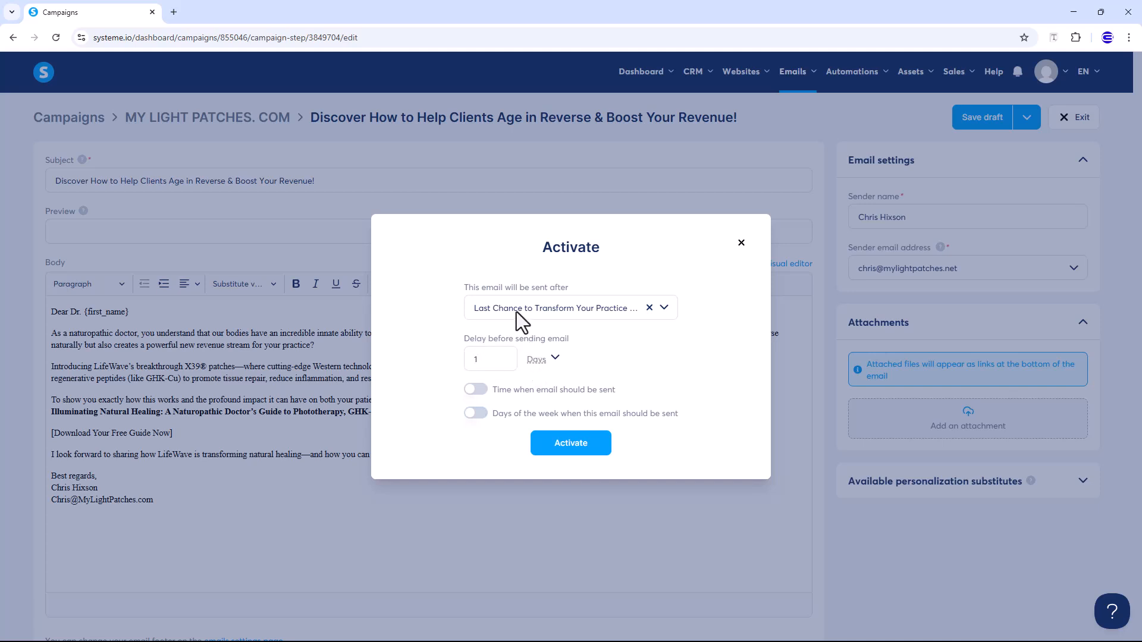
drag(477, 361, 439, 367)
text(2)
Clear the preceding-email choice so no earlier email is set
click(529, 312)
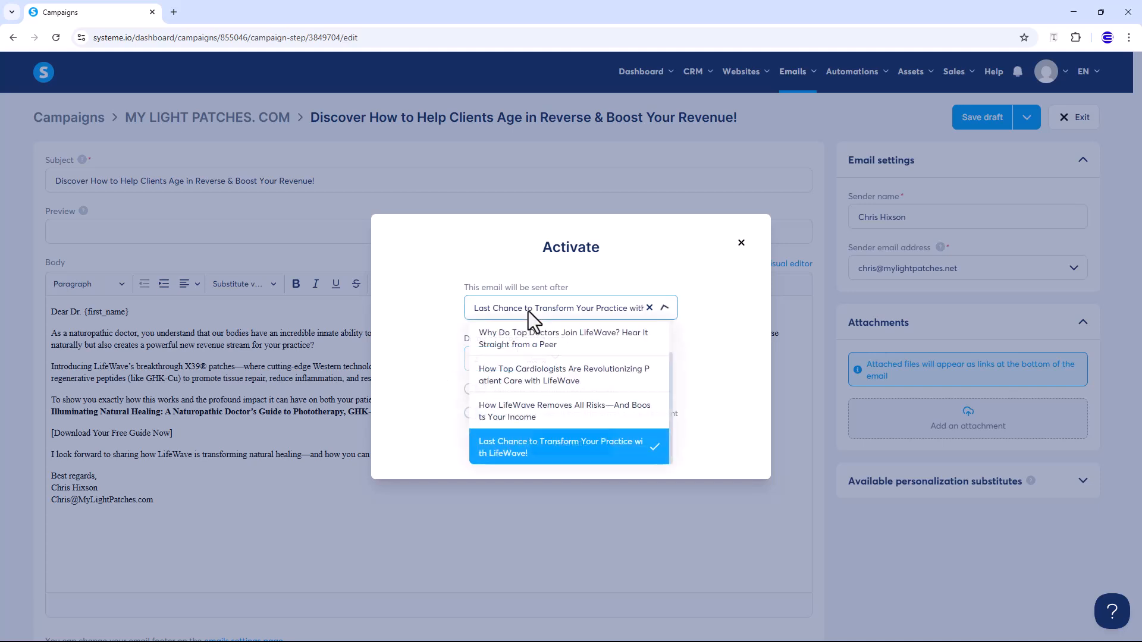
click(540, 446)
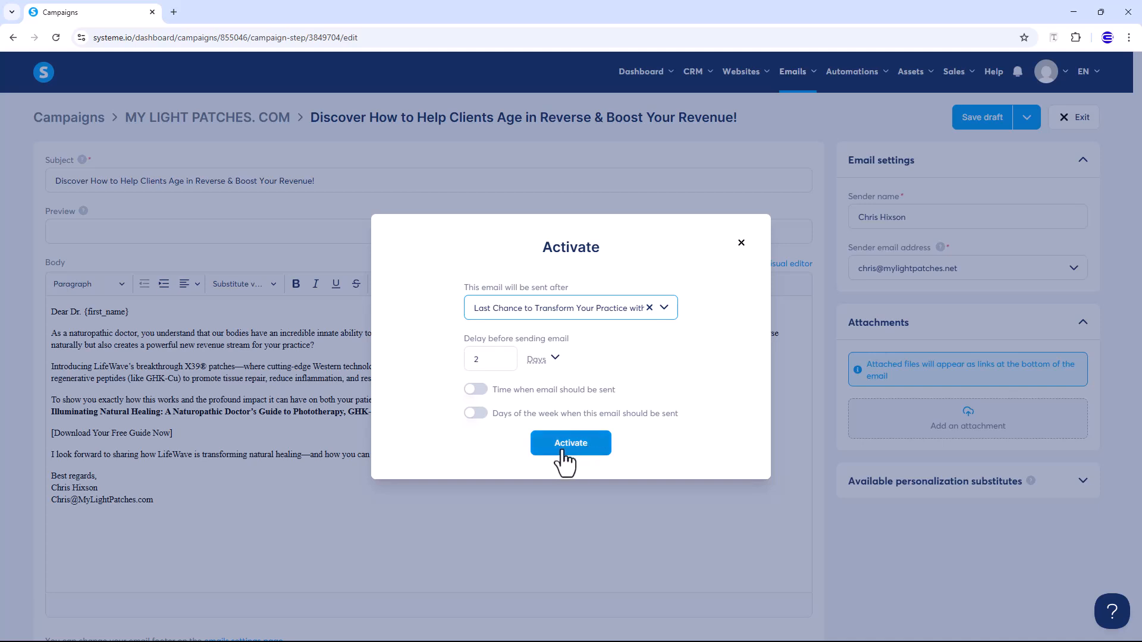
click(501, 363)
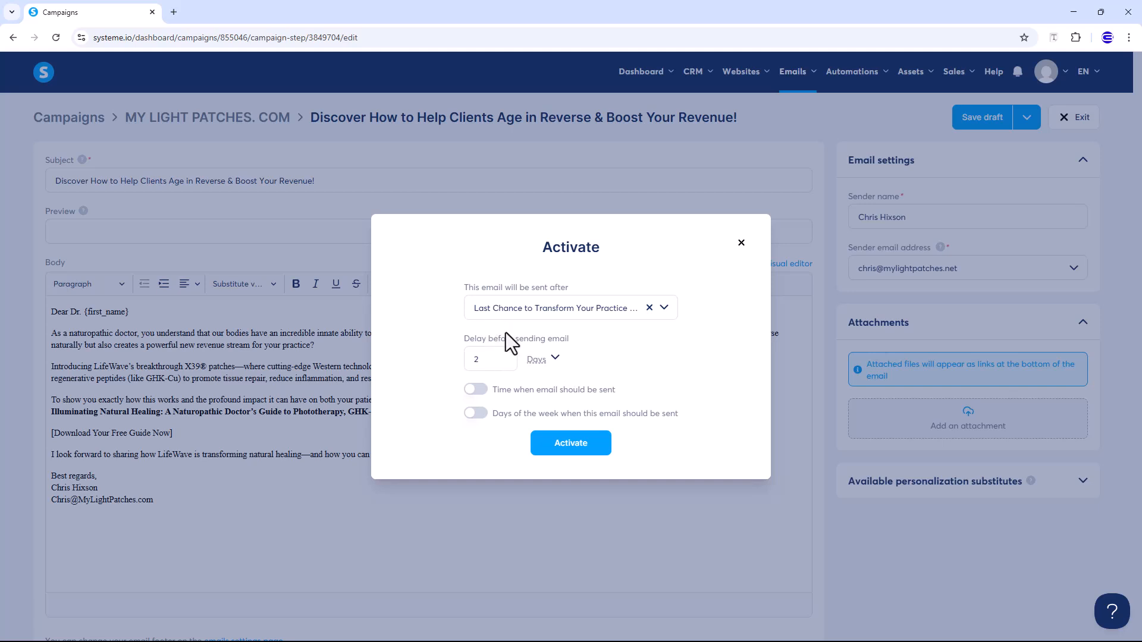
click(649, 308)
click(494, 303)
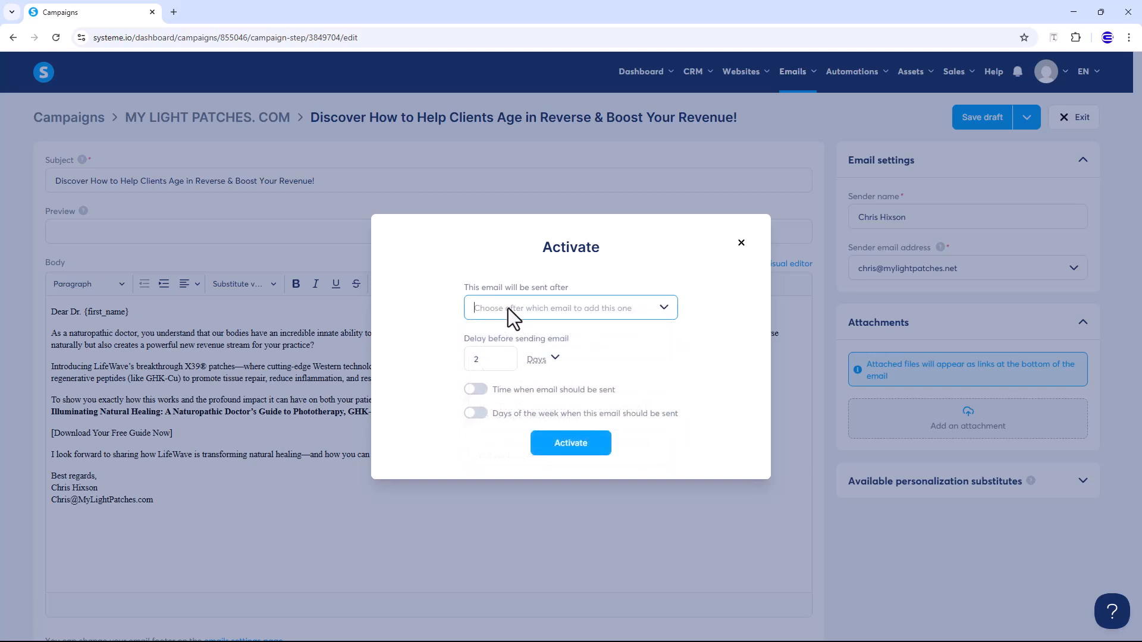
Set the sending delay to 5 Days and activate the email
click(535, 363)
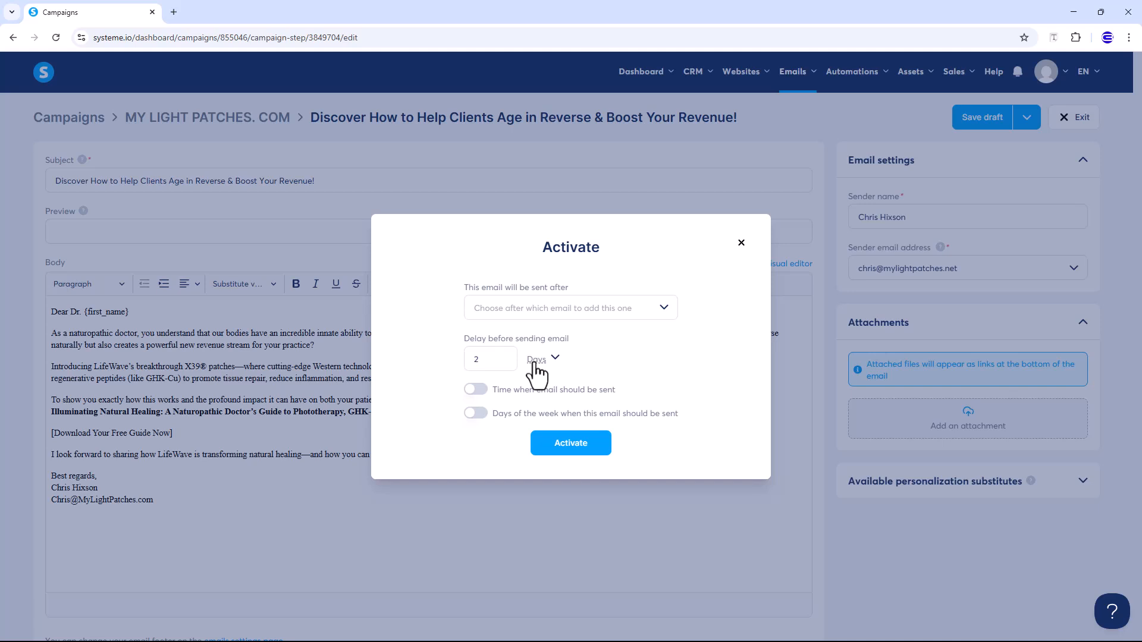
click(535, 363)
click(544, 427)
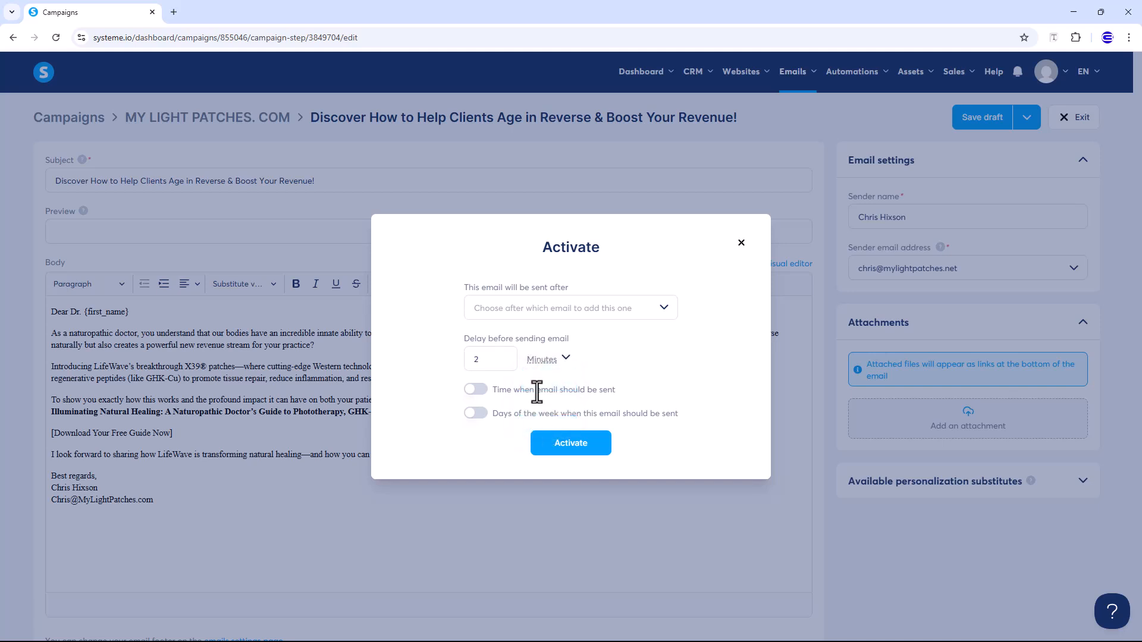
double_click(464, 361)
text(5)
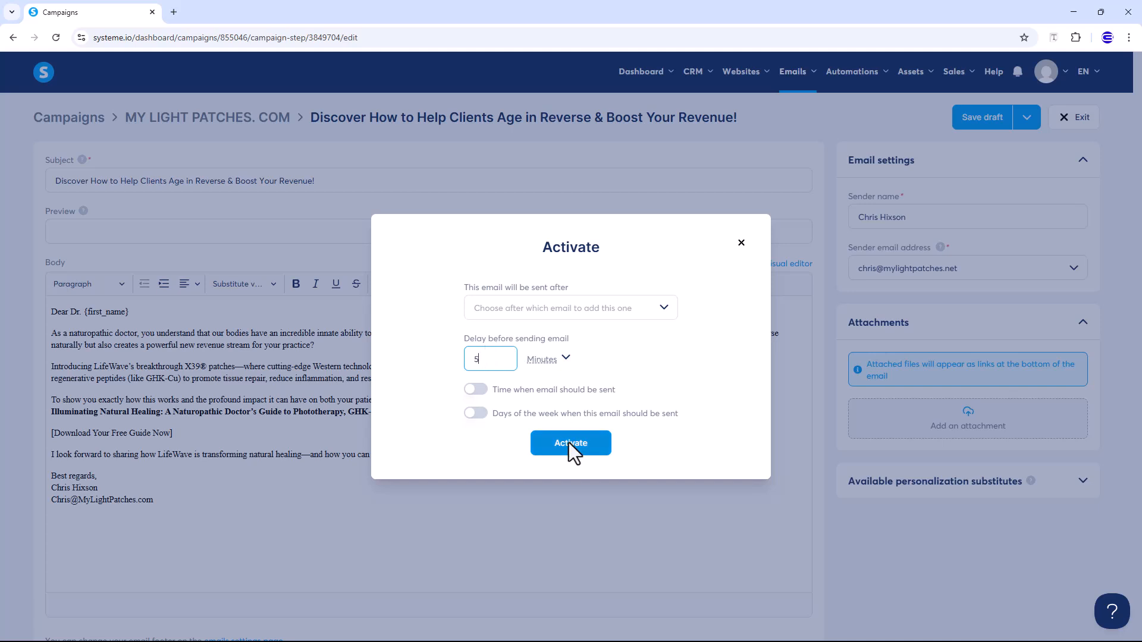
drag(500, 352, 448, 369)
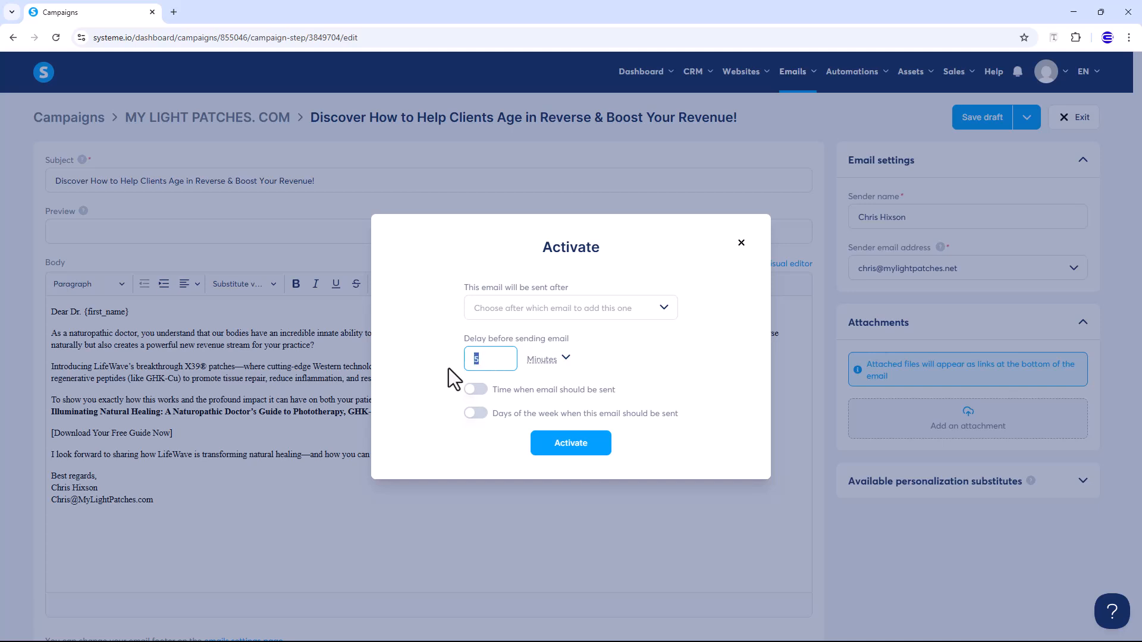
click(538, 374)
click(539, 385)
click(553, 449)
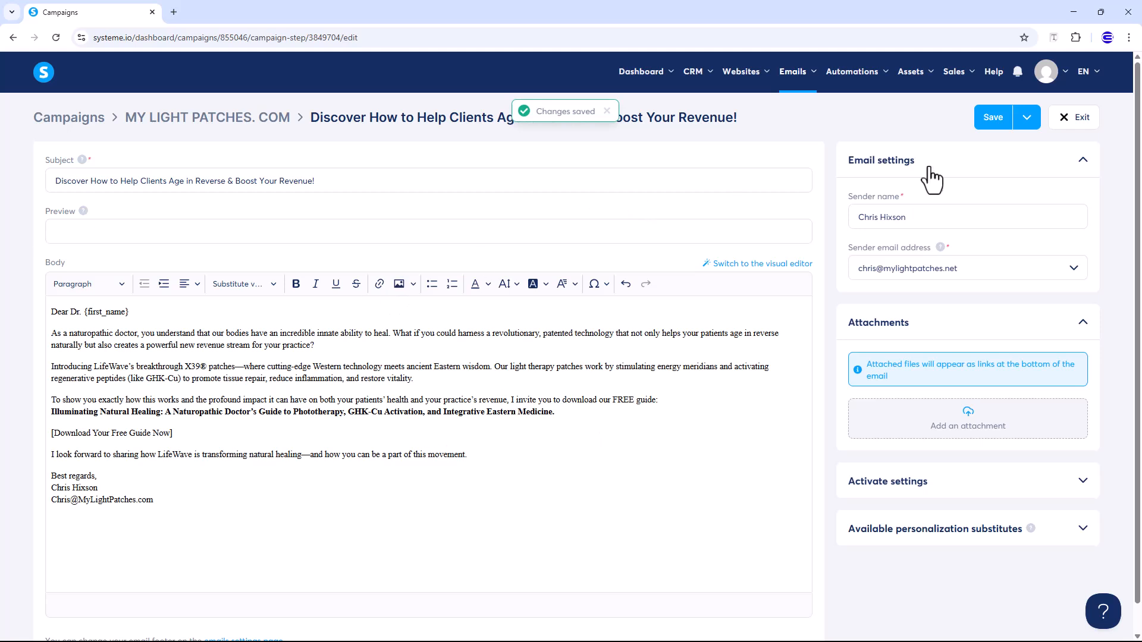
Save the email and return to the MY LIGHT PATCHES. COM list, showing it active with 5-day delay
click(994, 121)
click(242, 121)
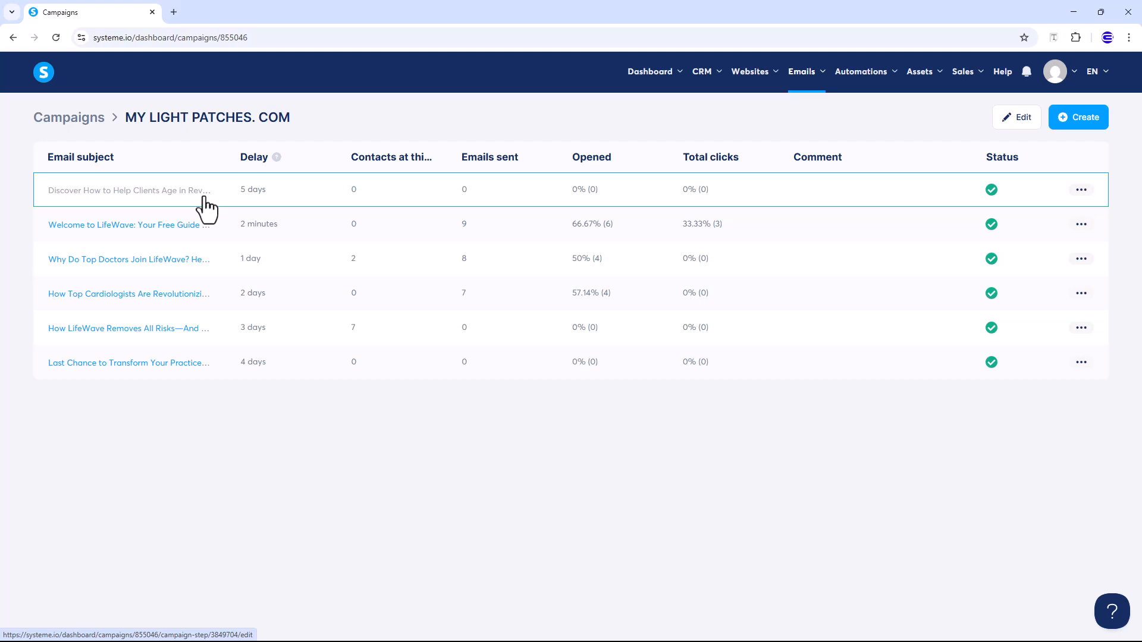
click(1082, 125)
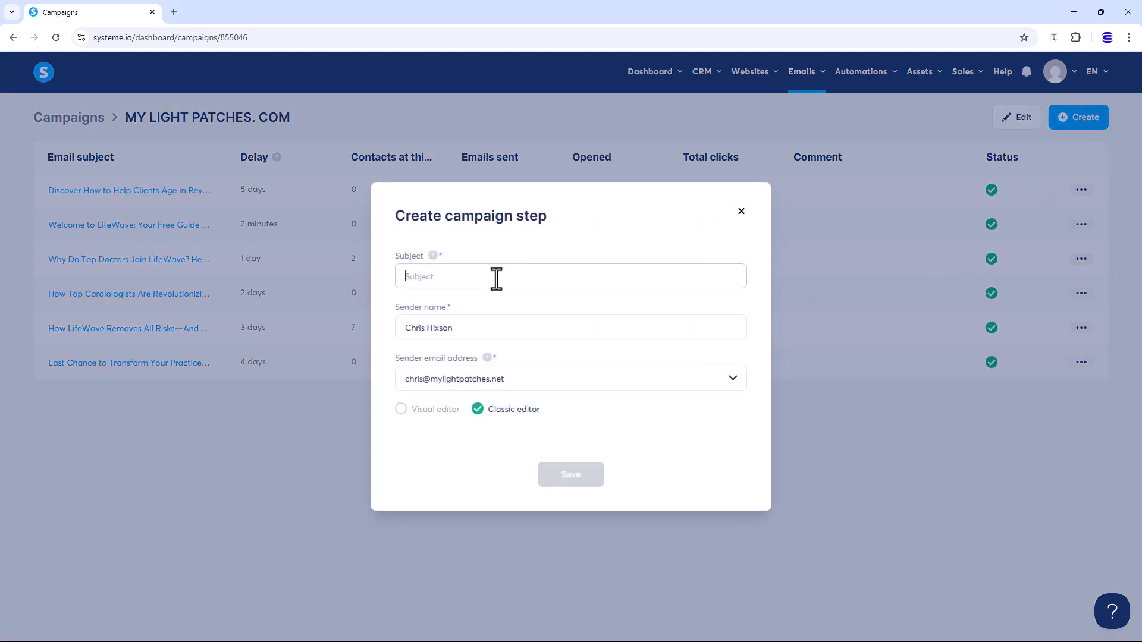
click(741, 211)
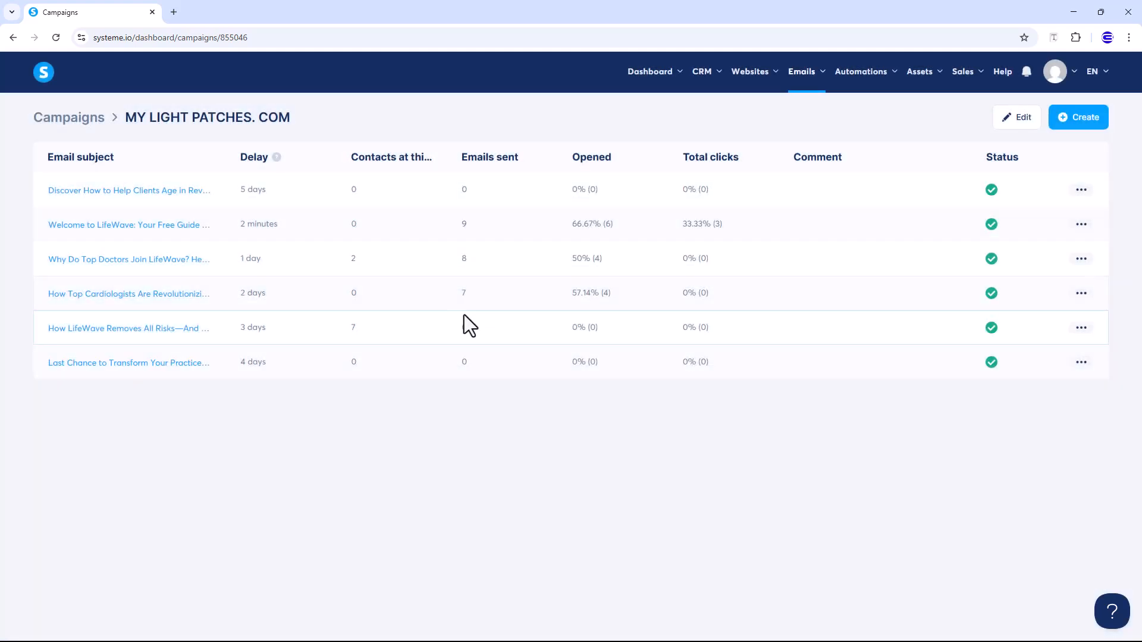
Duplicate the 'Discover How to Help Clients Age in Reverse' email
click(1081, 189)
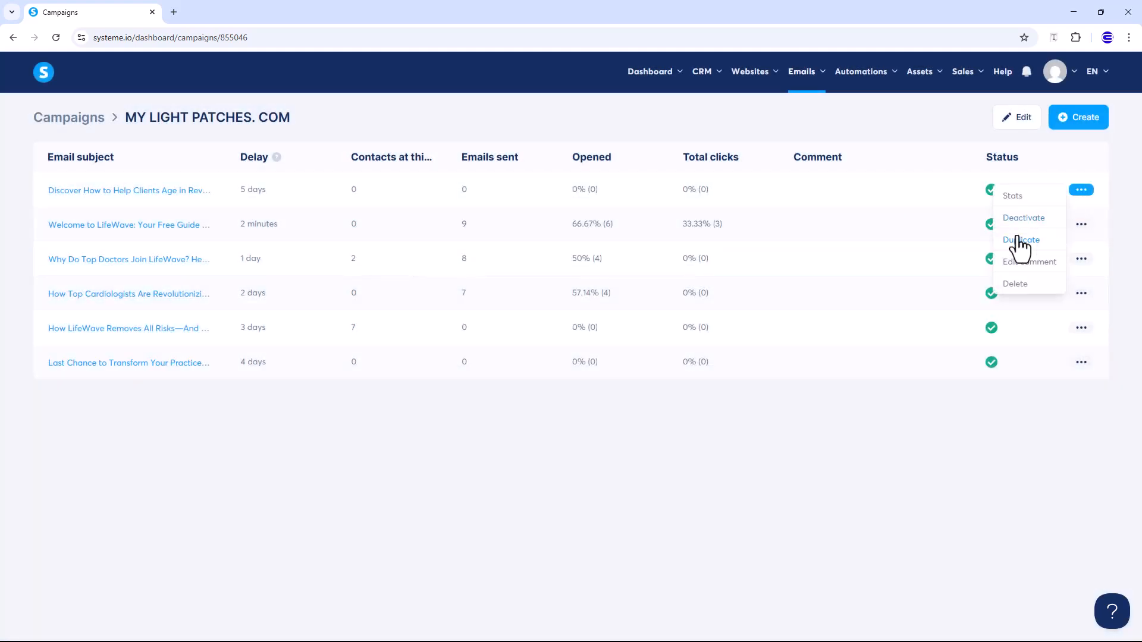
click(1021, 239)
click(523, 393)
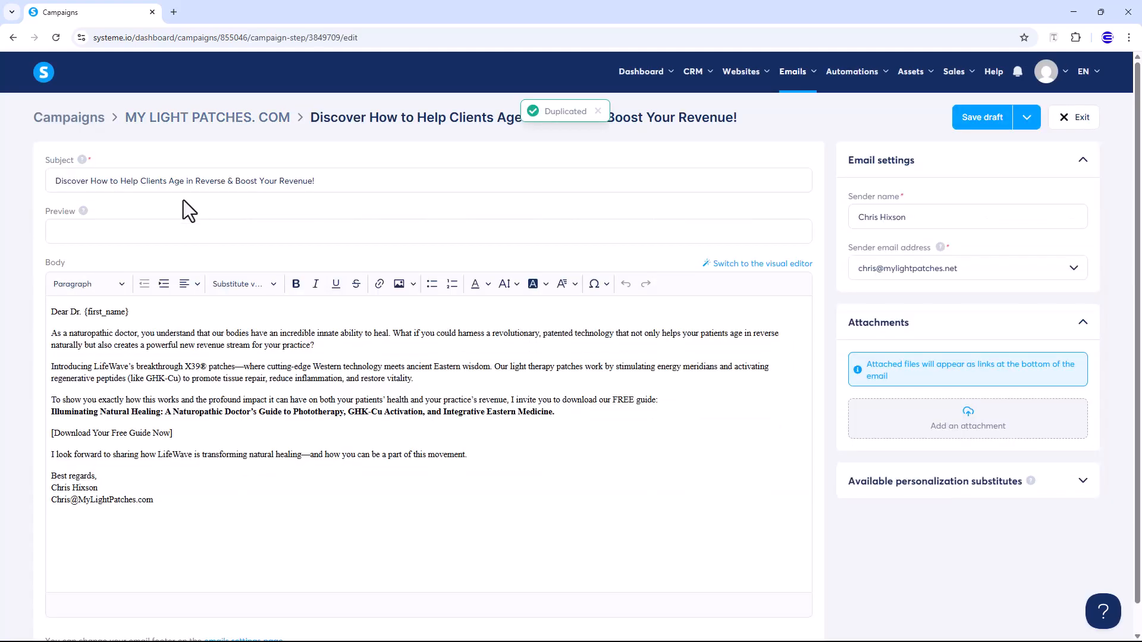
Publish the duplicated email and set it to send after the Discover email
triple_click(173, 182)
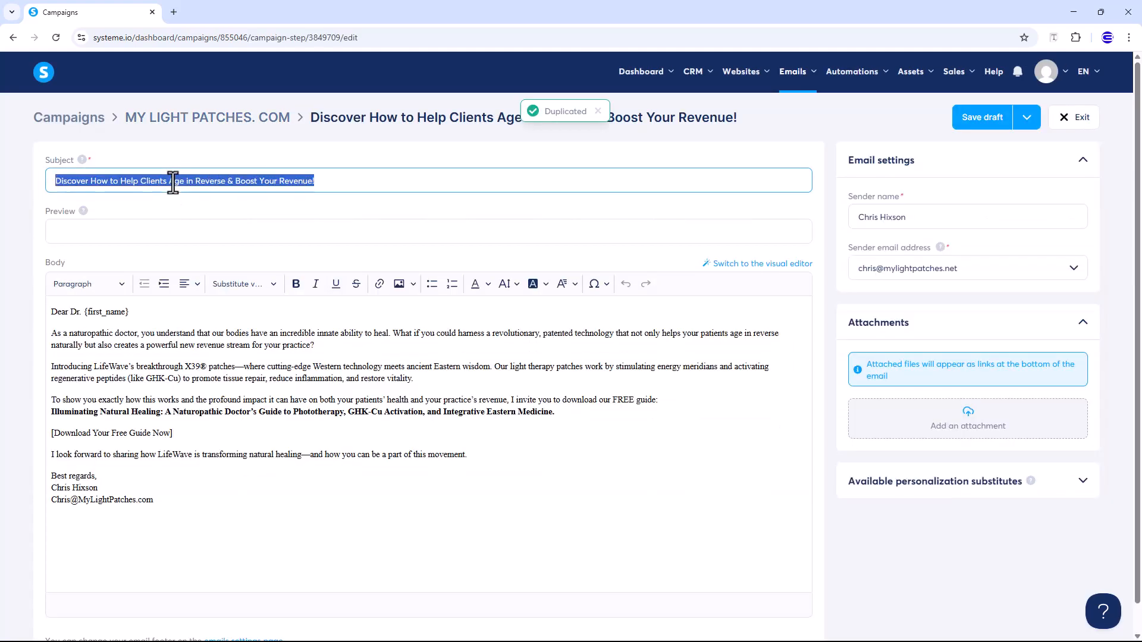
triple_click(316, 408)
click(1027, 119)
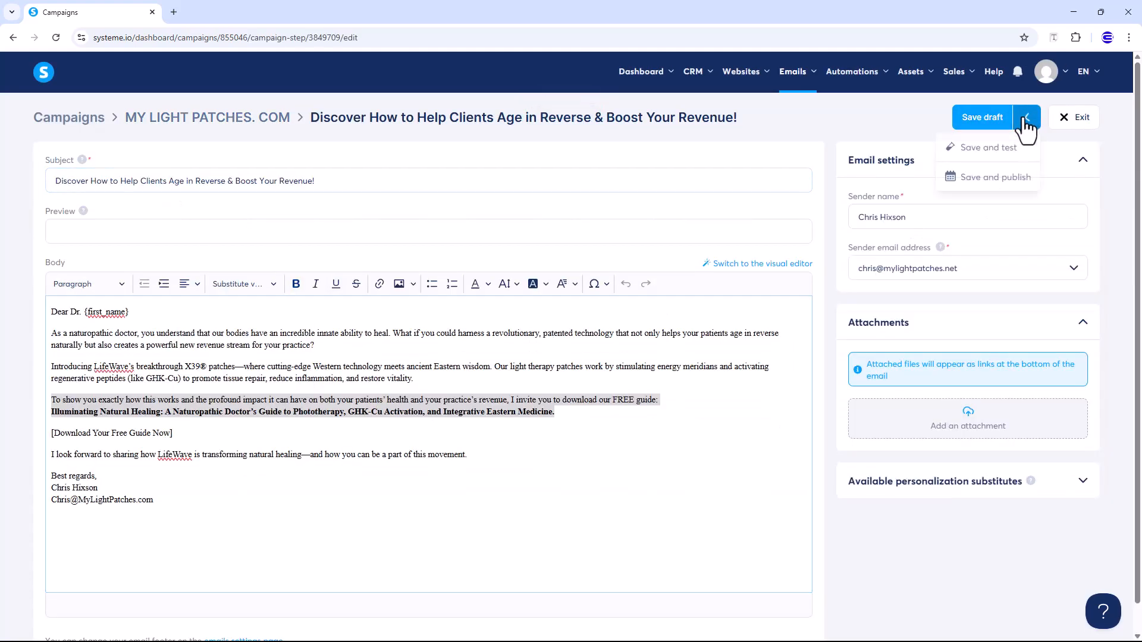
click(995, 177)
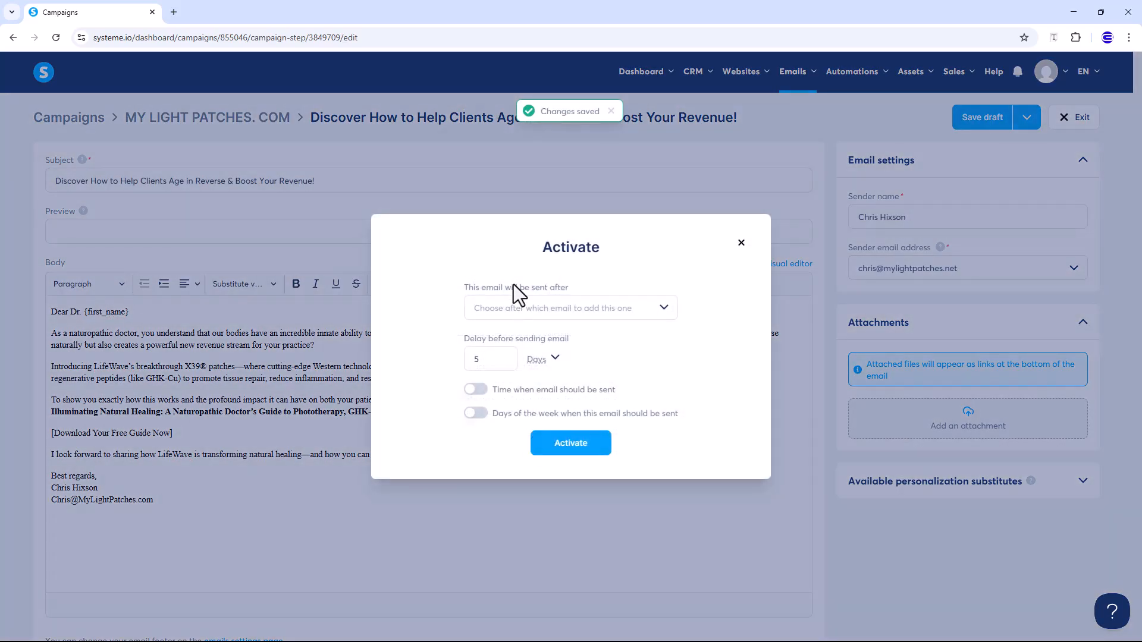
click(523, 309)
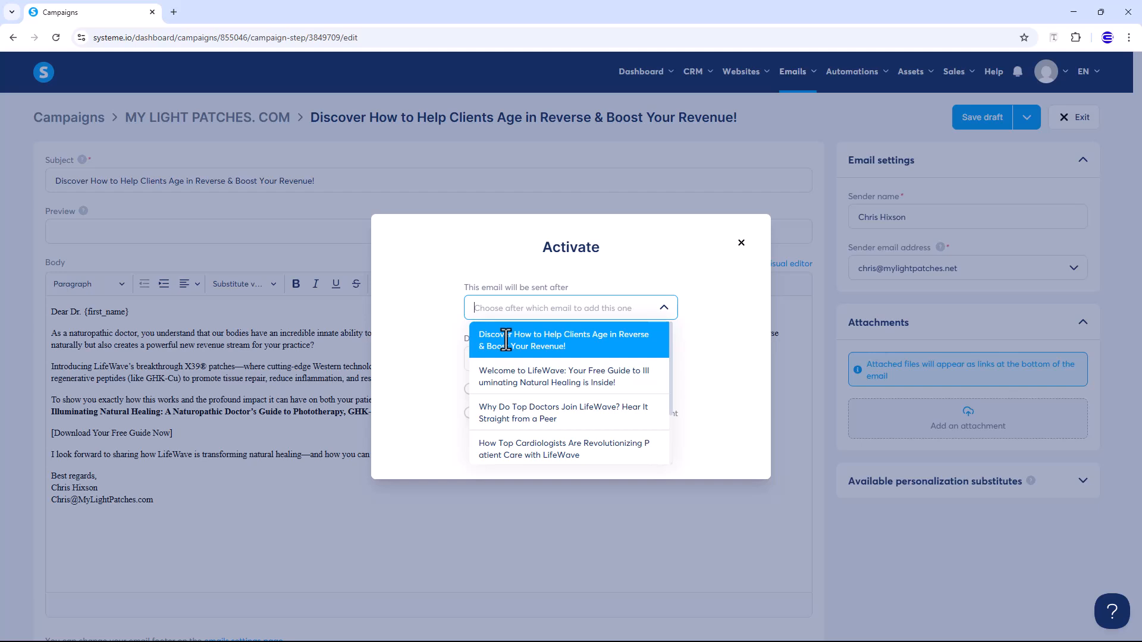
scroll(562, 404, down, 1)
scroll(541, 455, up, 1)
scroll(539, 451, up, 1)
click(508, 340)
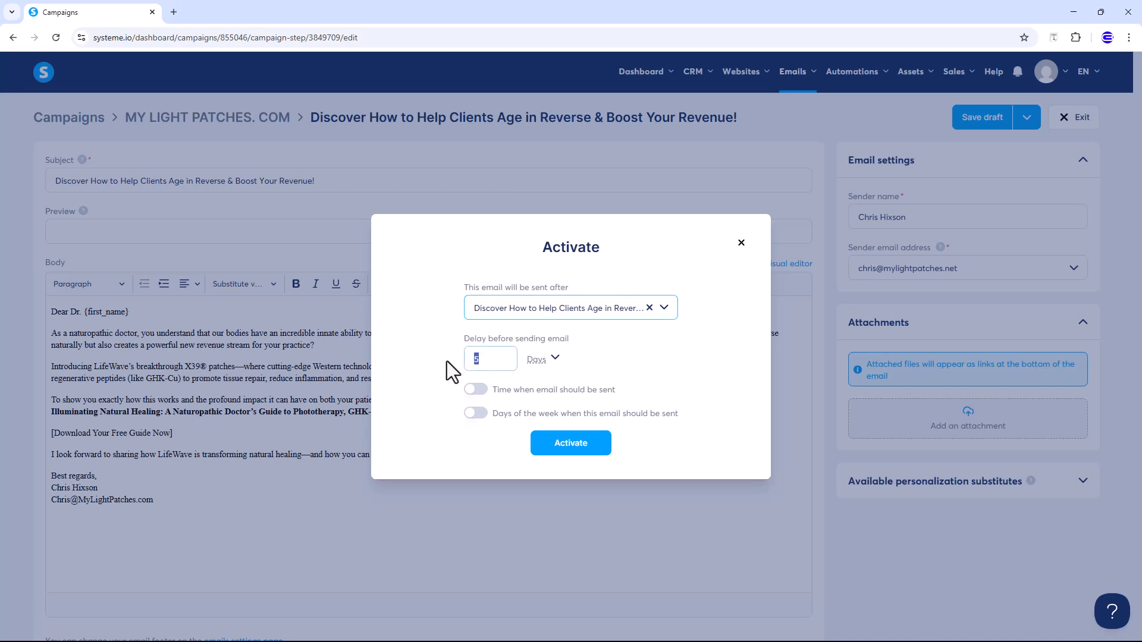
Set a 30 Minutes sending delay and activate the duplicated email
double_click(513, 359)
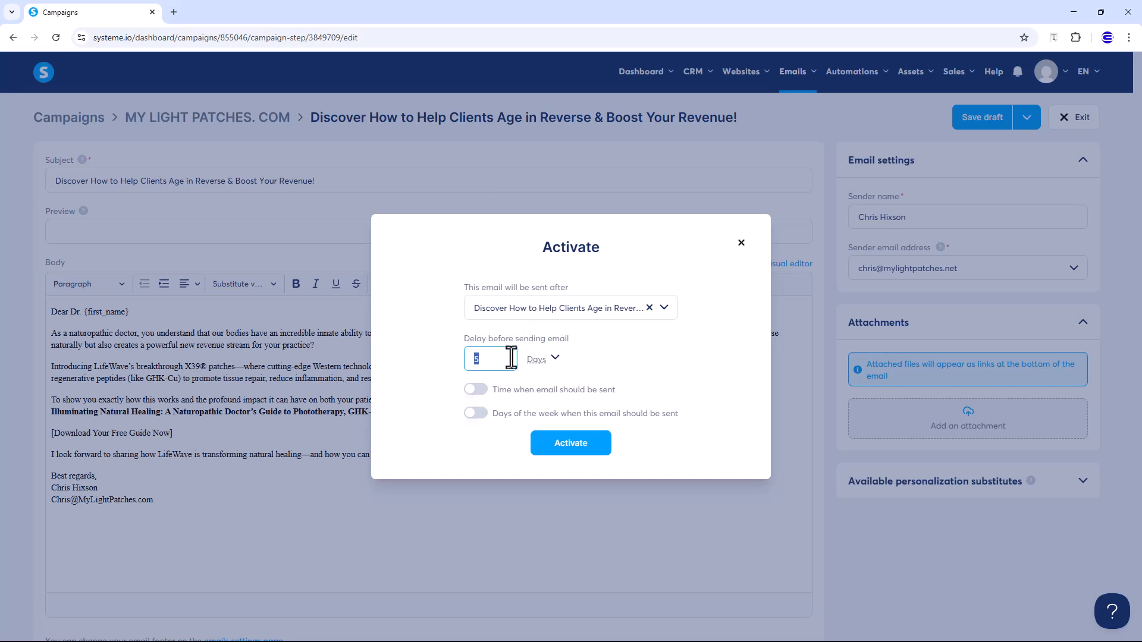
text(1)
drag(511, 358, 467, 360)
text(30)
click(535, 359)
click(538, 428)
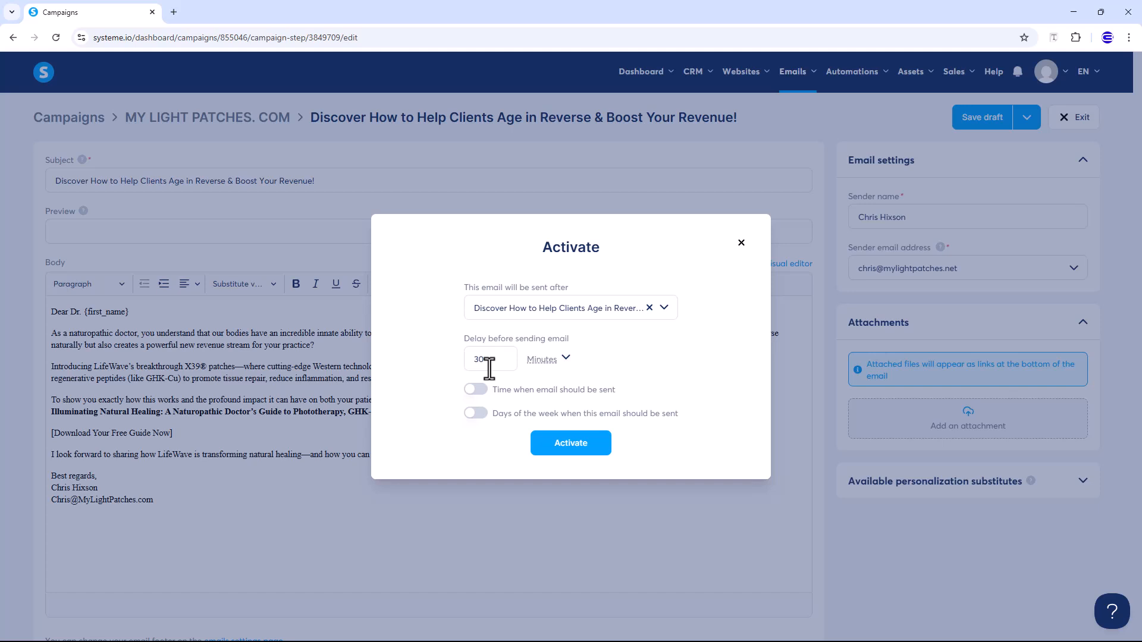
click(569, 447)
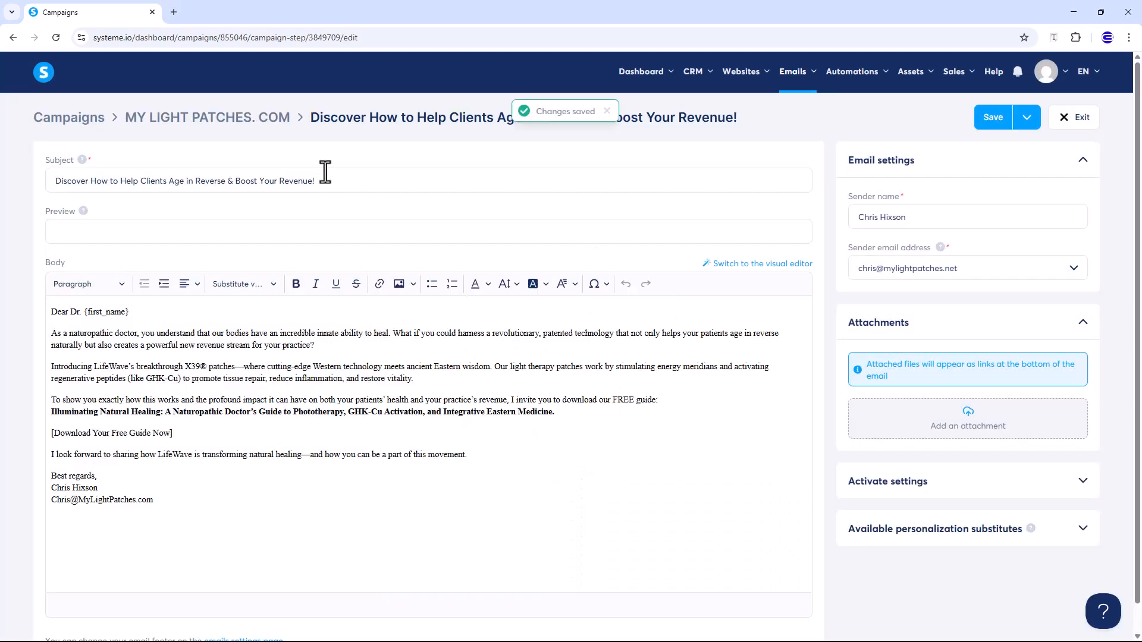
Delete the 30-minute duplicate from the MY LIGHT PATCHES. COM email list and confirm
click(242, 126)
click(1081, 189)
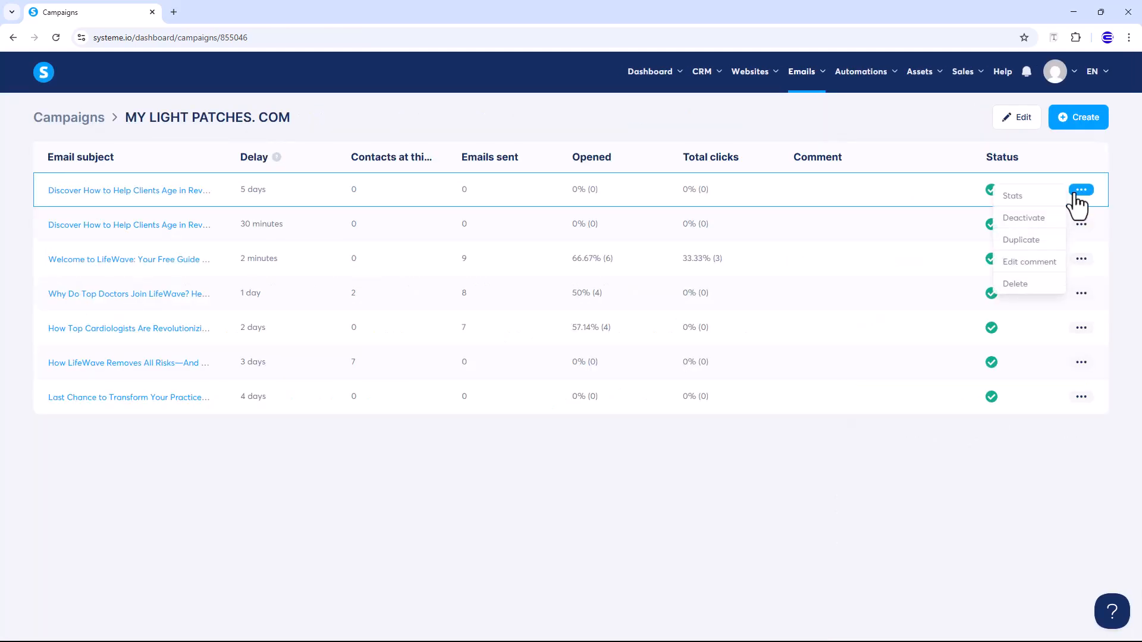
click(1014, 284)
click(523, 390)
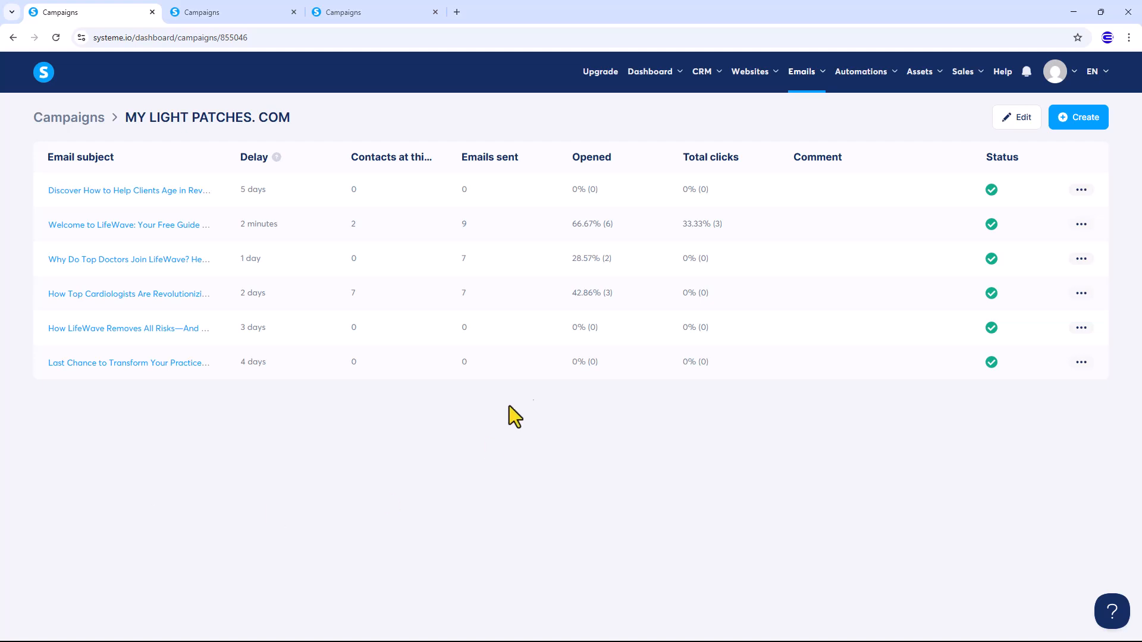
Open the automation rules of the My Light Patches funnel's Landing Page step
mouse_move(745, 84)
click(750, 126)
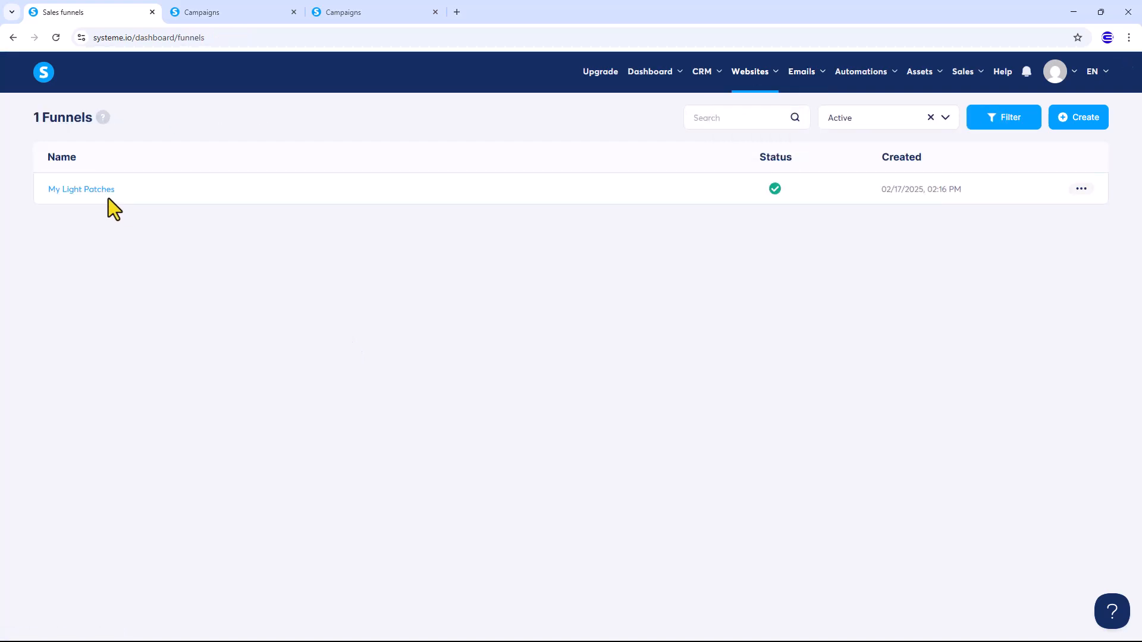
click(93, 192)
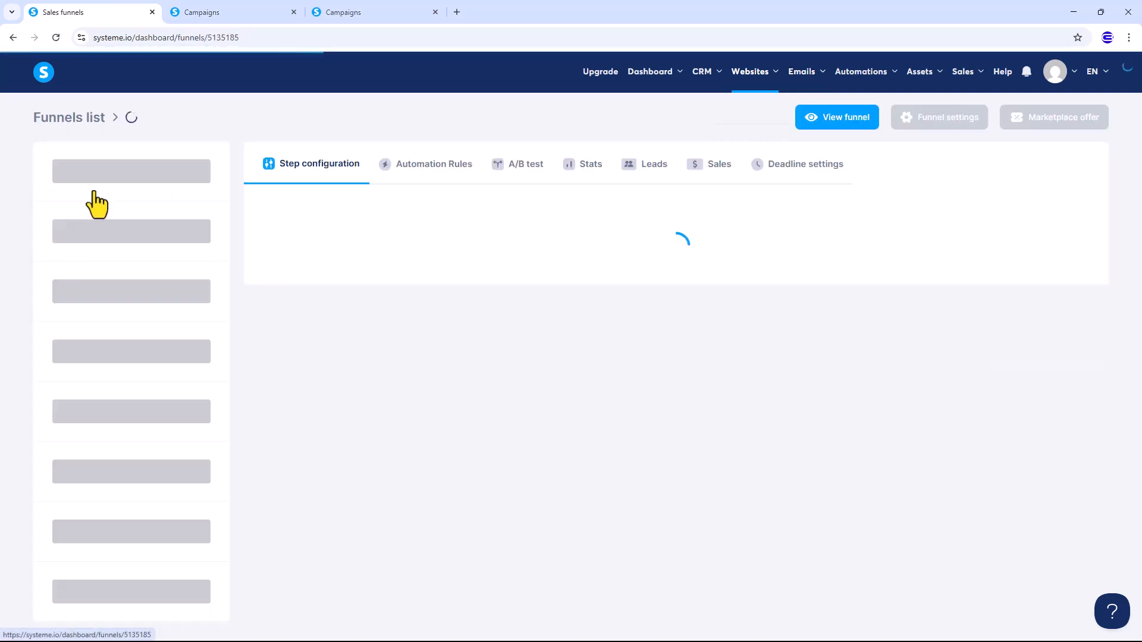
click(173, 207)
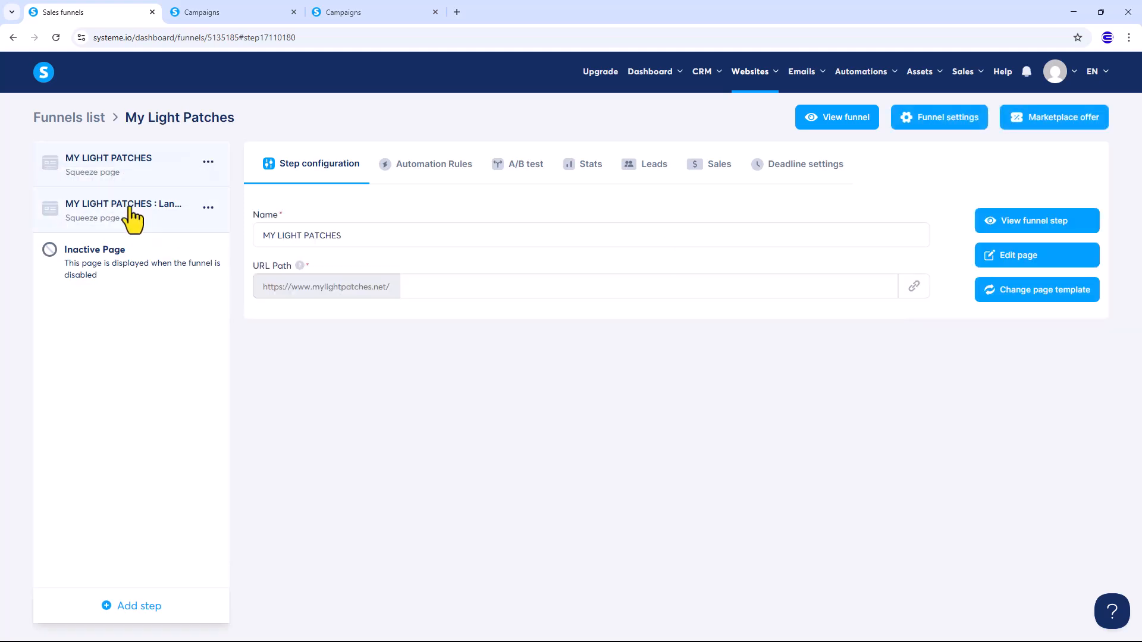
click(431, 171)
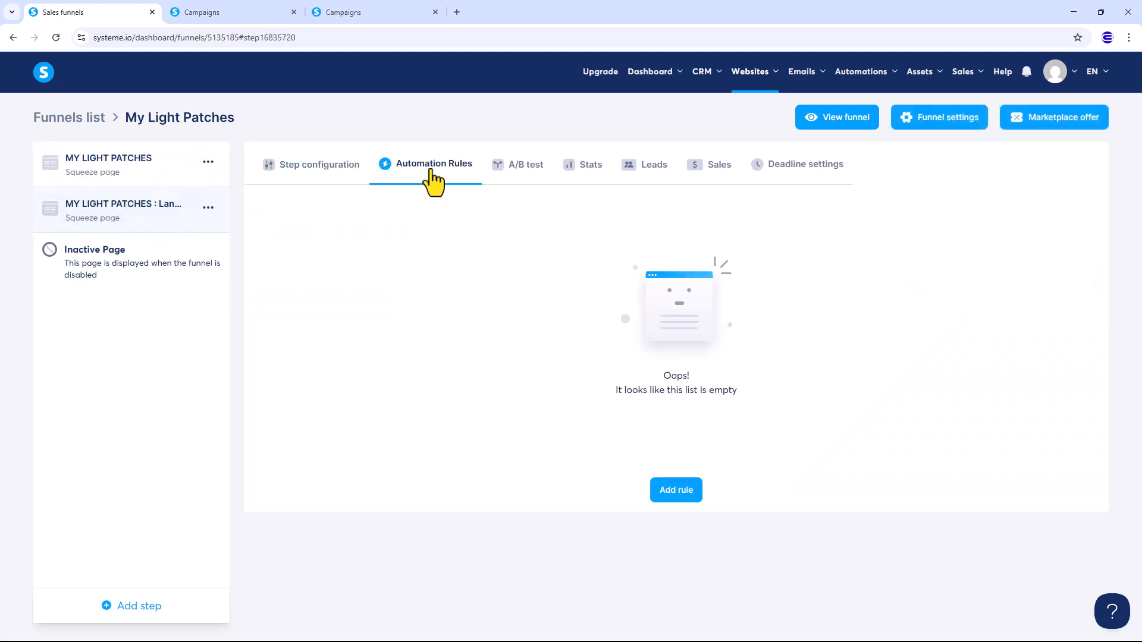
Add a rule: on funnel step form subscription, subscribe to the MY LIGHT PATCHES. COM campaign
click(675, 491)
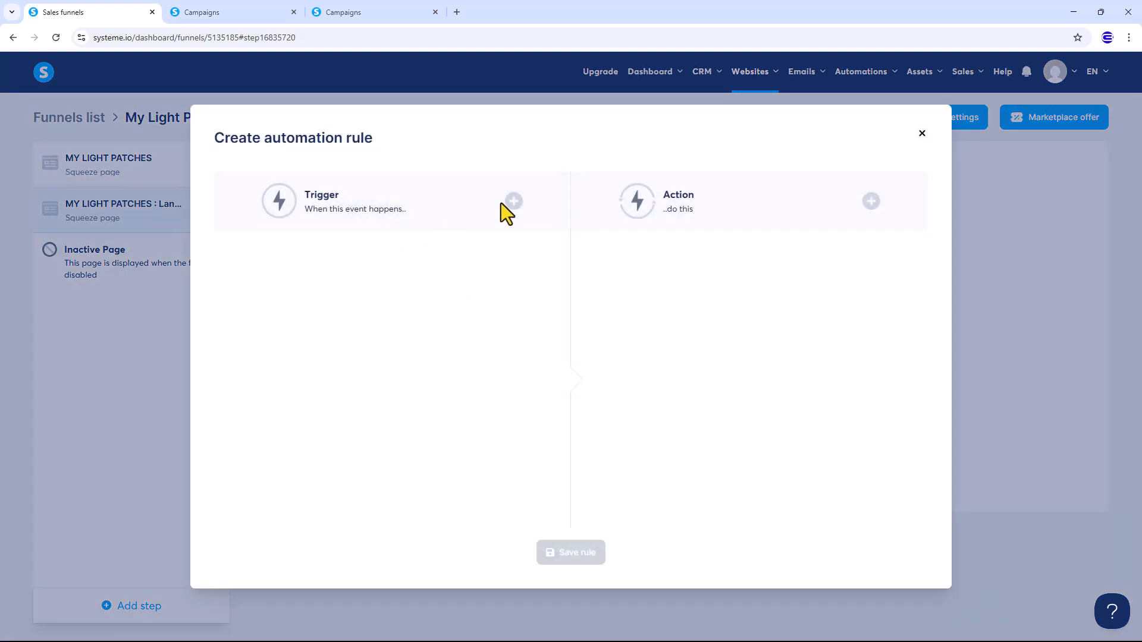
click(514, 201)
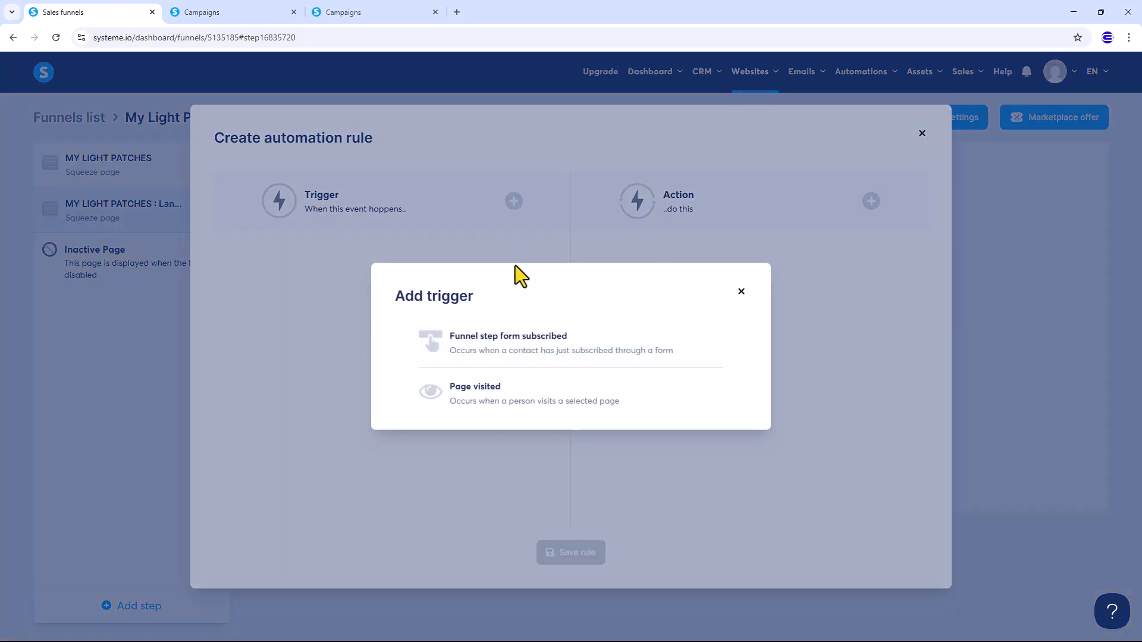
click(518, 352)
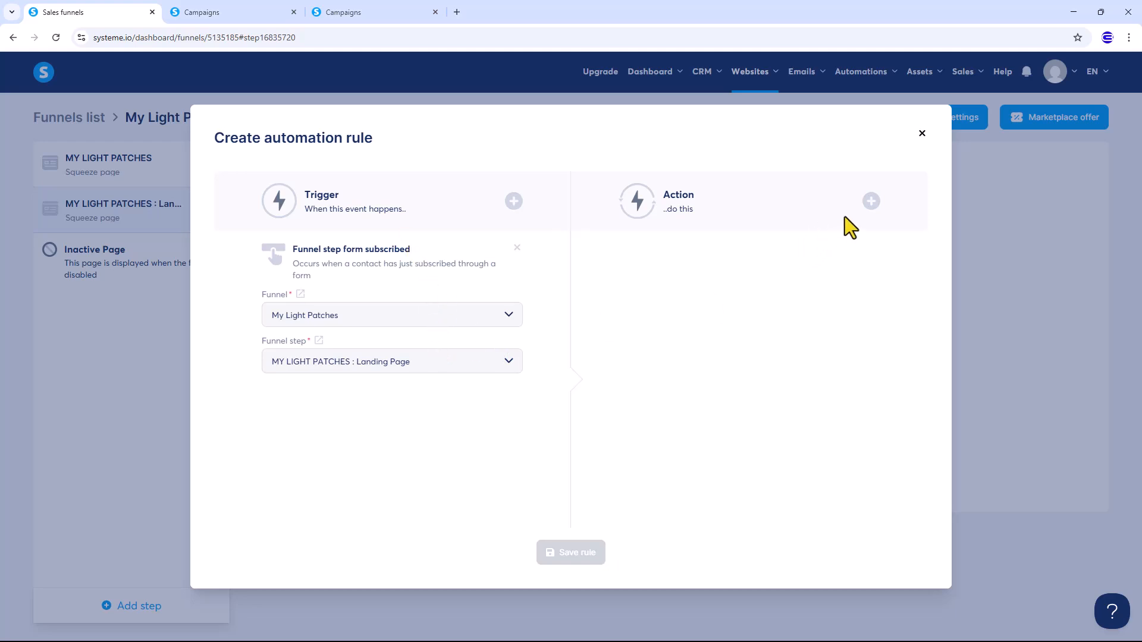
click(871, 201)
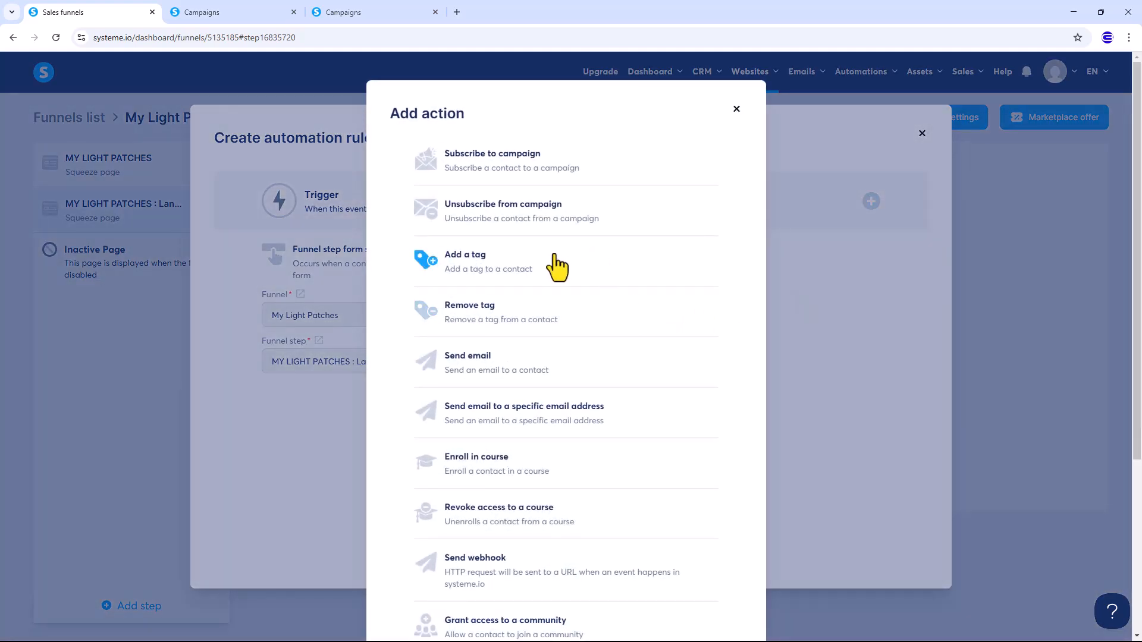
click(498, 156)
click(679, 298)
click(665, 329)
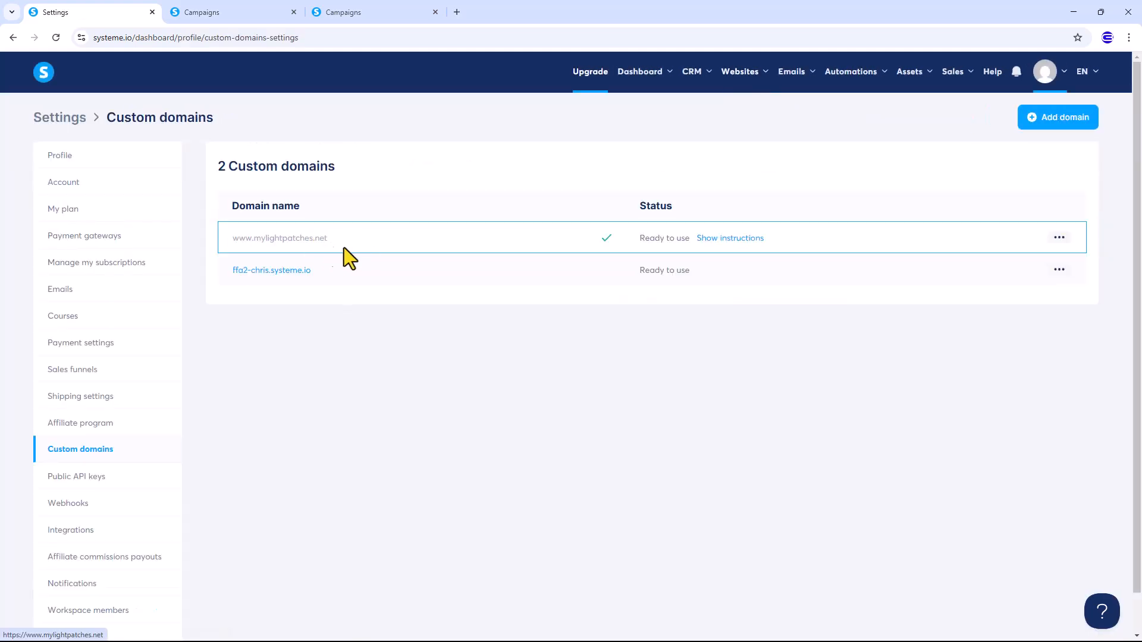
Switch from Custom domains to the Emails settings to see the mylightpatches.net sending domain
click(95, 290)
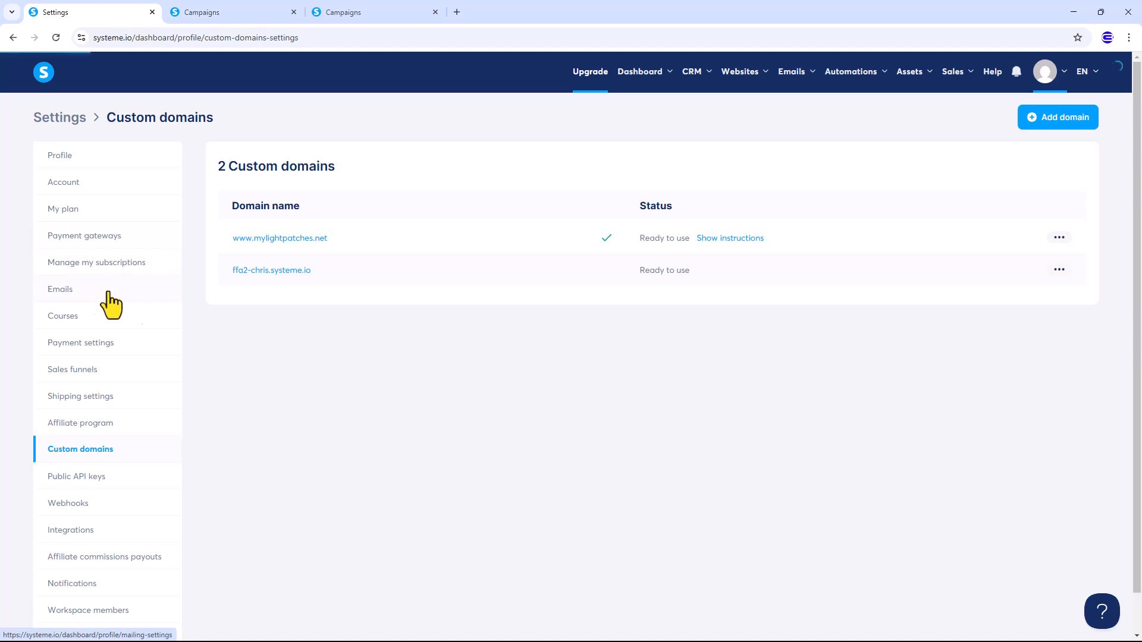